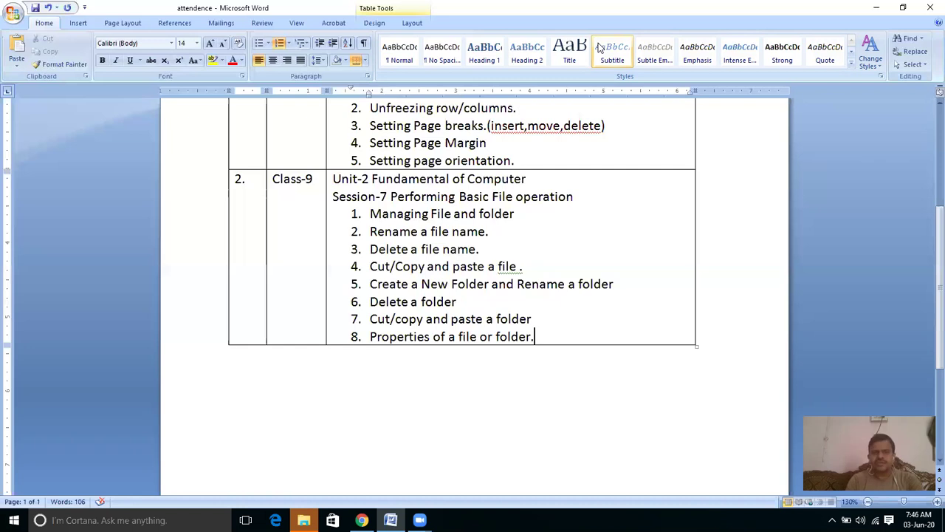
Step: Show the Windows desktop in place of the open windows and refresh it
{"action": "key", "text": "alt+Tab"}
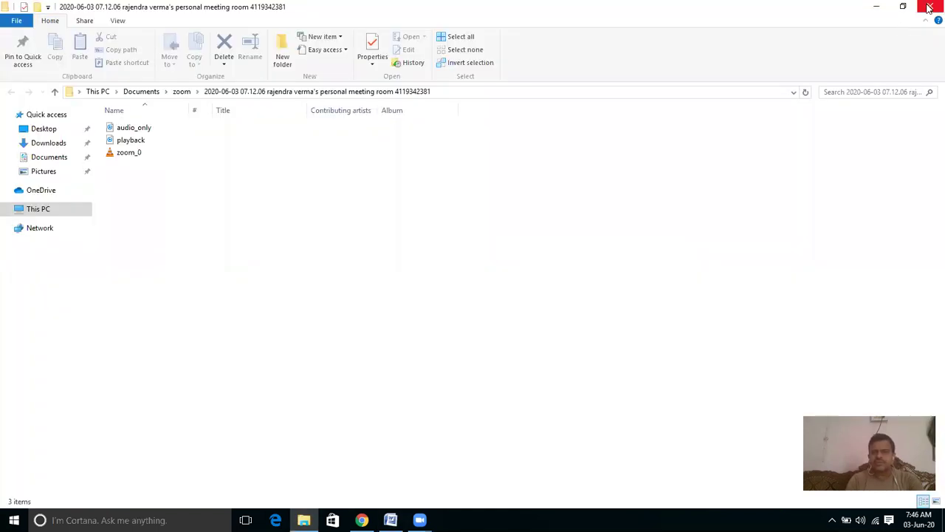
{"action": "key", "text": "super+d"}
{"action": "right_click", "coordinate": [418, 152]}
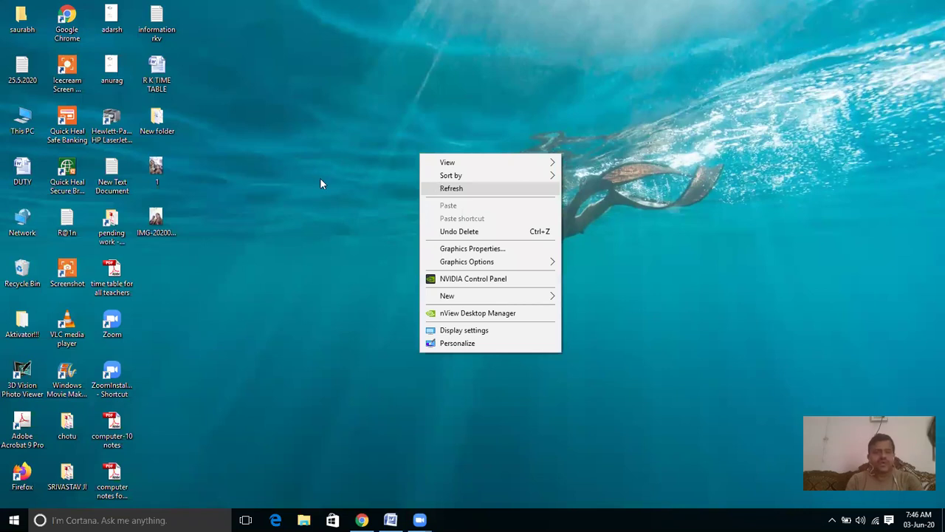
{"action": "key", "text": "Return"}
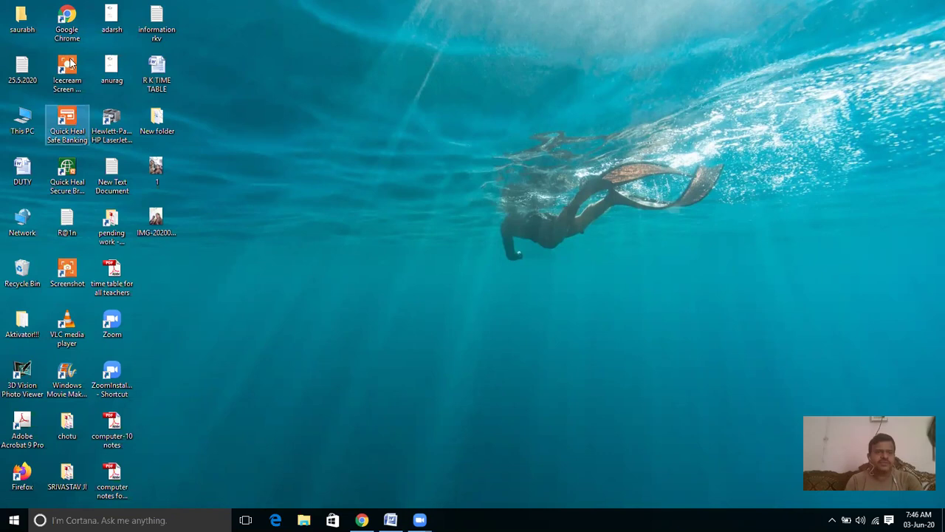
Step: Examine the shortcut, folder and document icons on the desktop to tell files from folders
{"action": "left_click", "coordinate": [66, 22]}
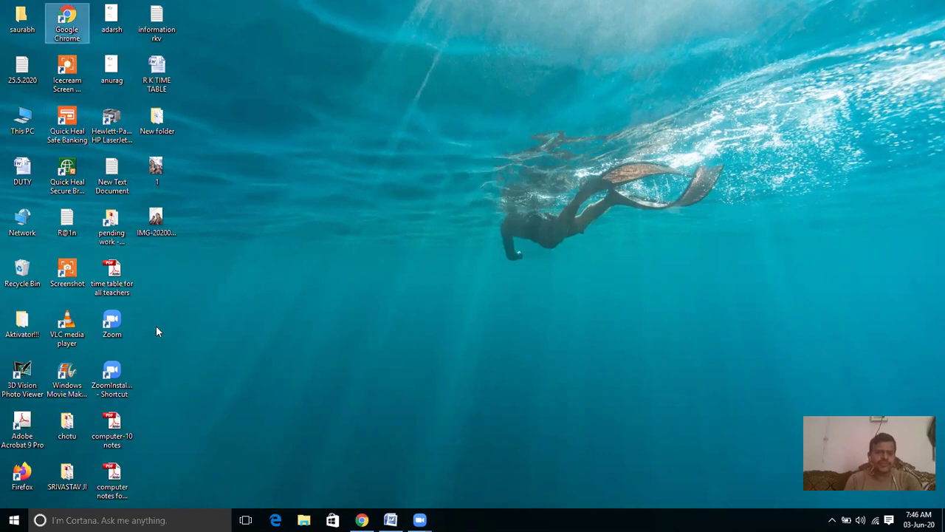
{"action": "left_click", "coordinate": [112, 218]}
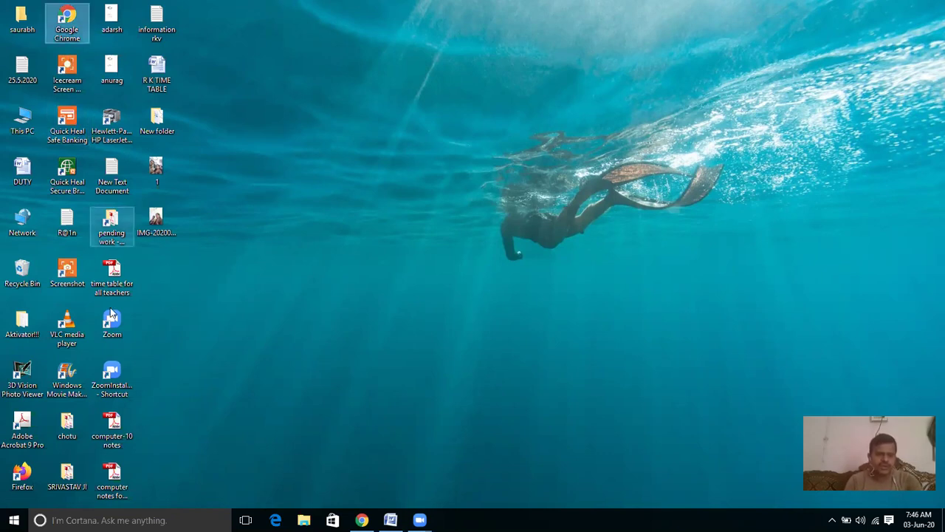
{"action": "left_click", "coordinate": [76, 480]}
{"action": "left_click", "coordinate": [66, 425], "text": "ctrl"}
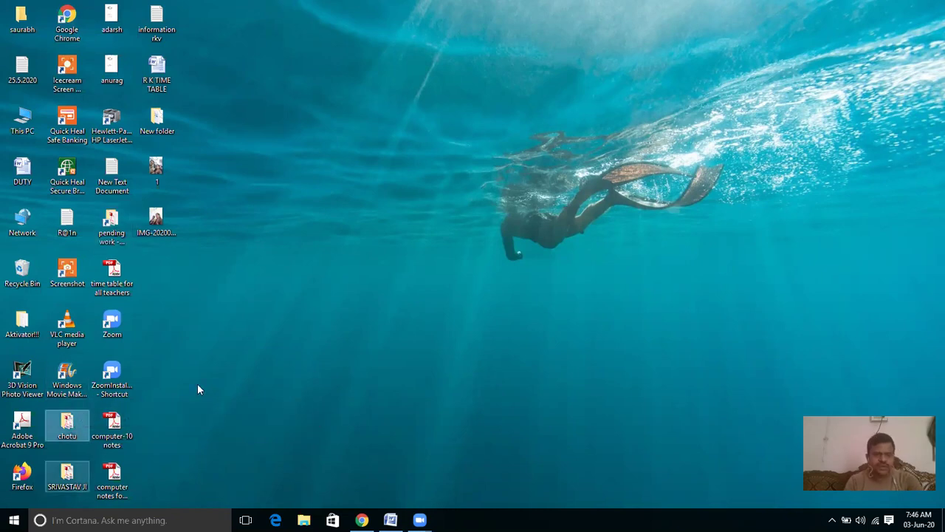
{"action": "left_click", "coordinate": [156, 122]}
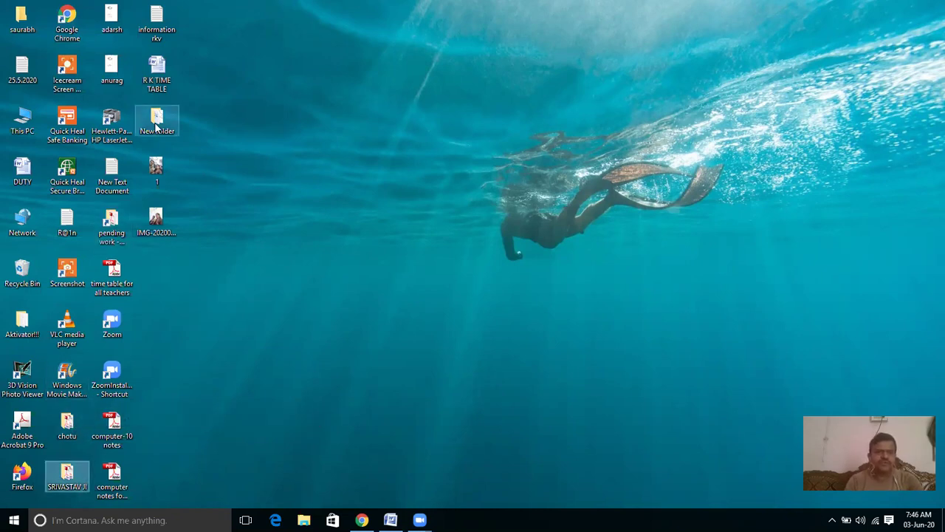
{"action": "right_click", "coordinate": [351, 115]}
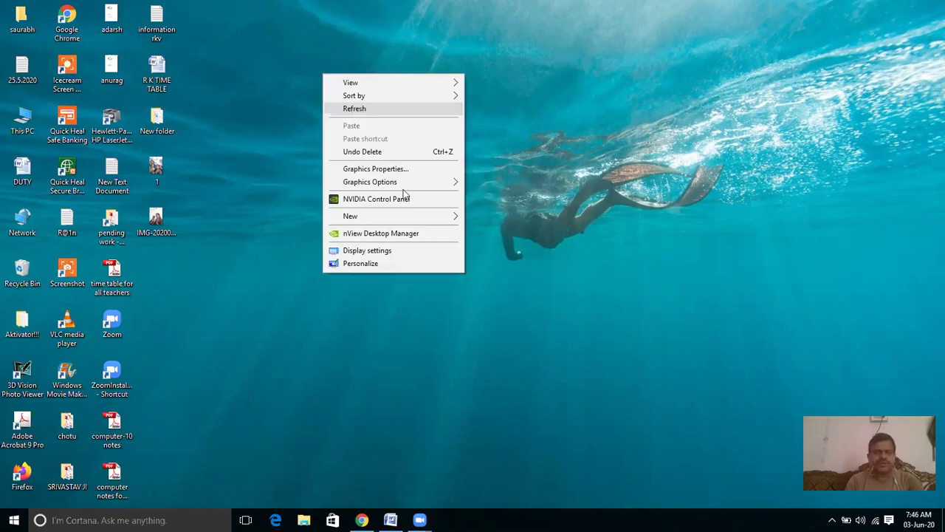
{"action": "left_click", "coordinate": [242, 157]}
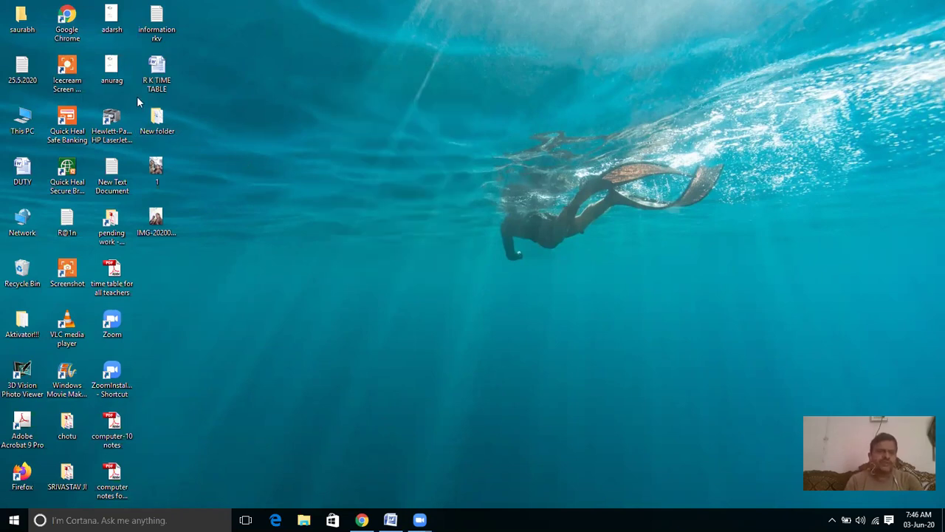
{"action": "left_click", "coordinate": [158, 68]}
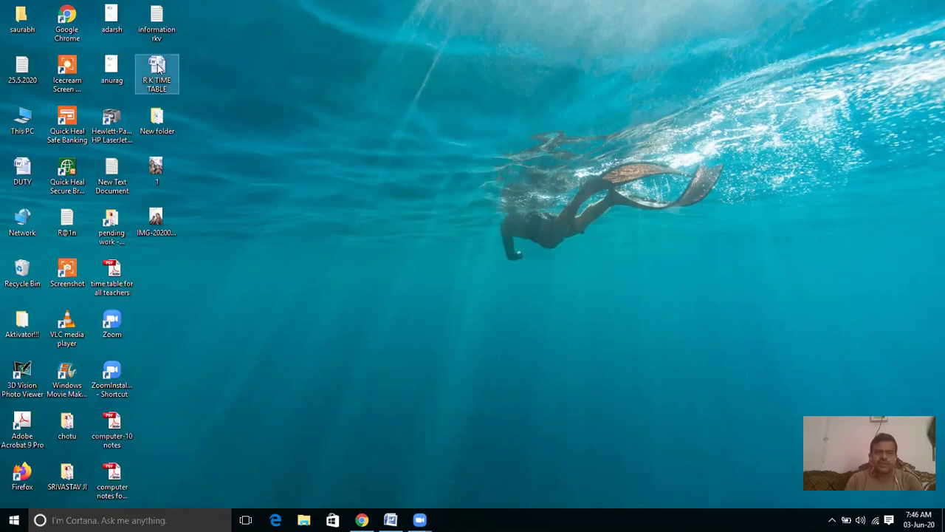
{"action": "mouse_move", "coordinate": [158, 68]}
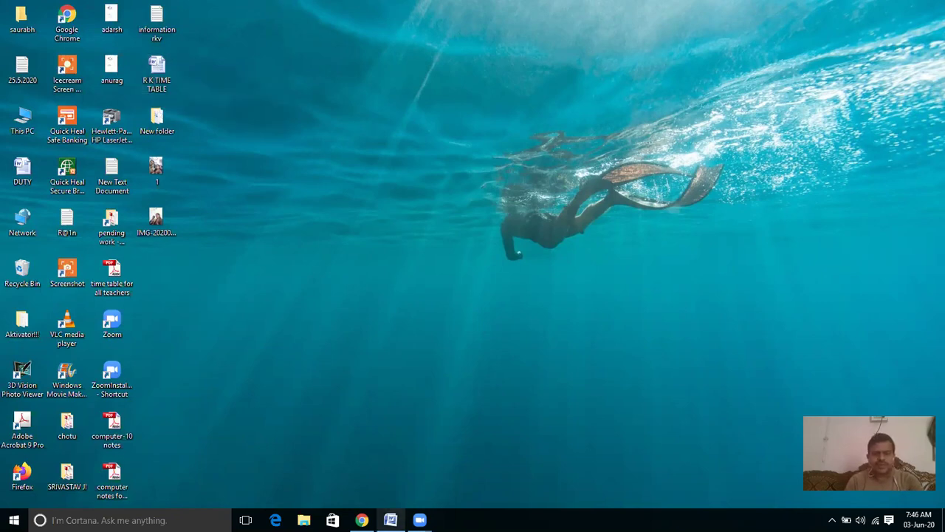
Step: Create a new Microsoft Office Word document on the desktop and name it "test"
{"action": "key", "text": "alt+Tab"}
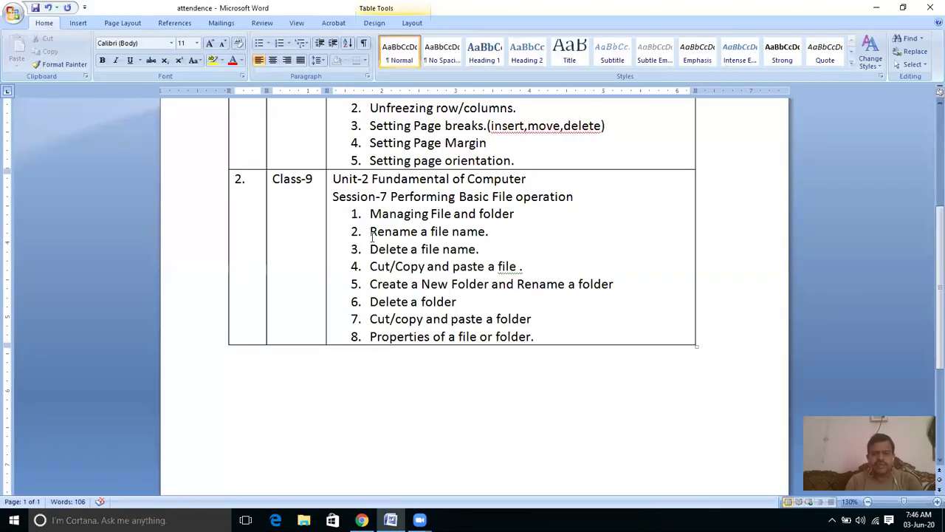
{"action": "key", "text": "super+d"}
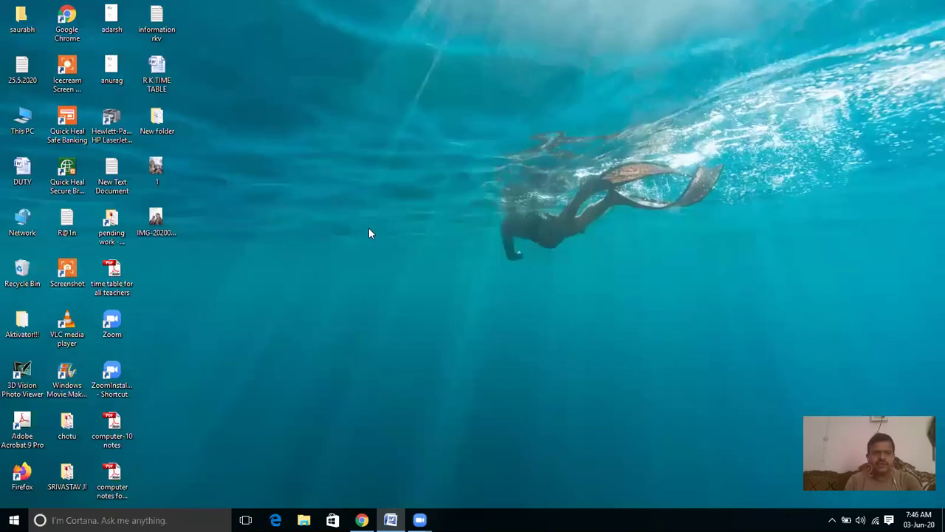
{"action": "right_click", "coordinate": [375, 117]}
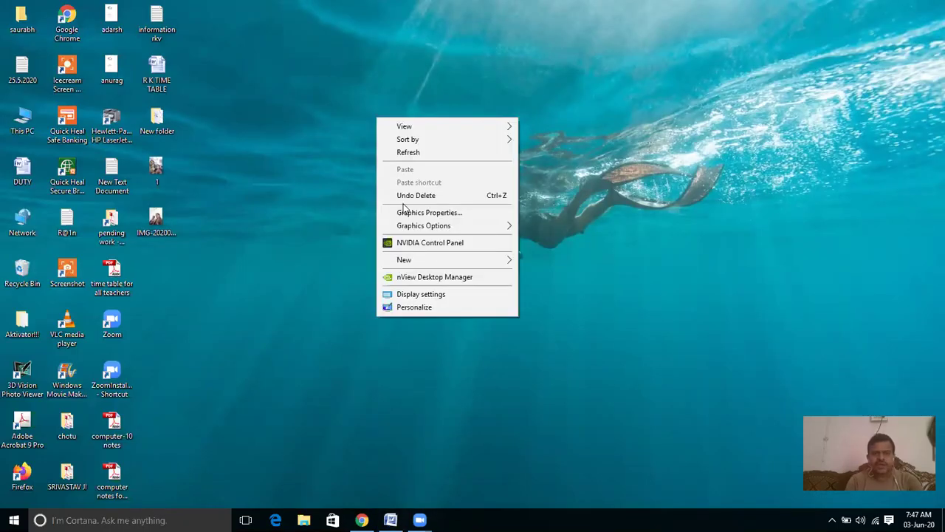
{"action": "left_click", "coordinate": [408, 259]}
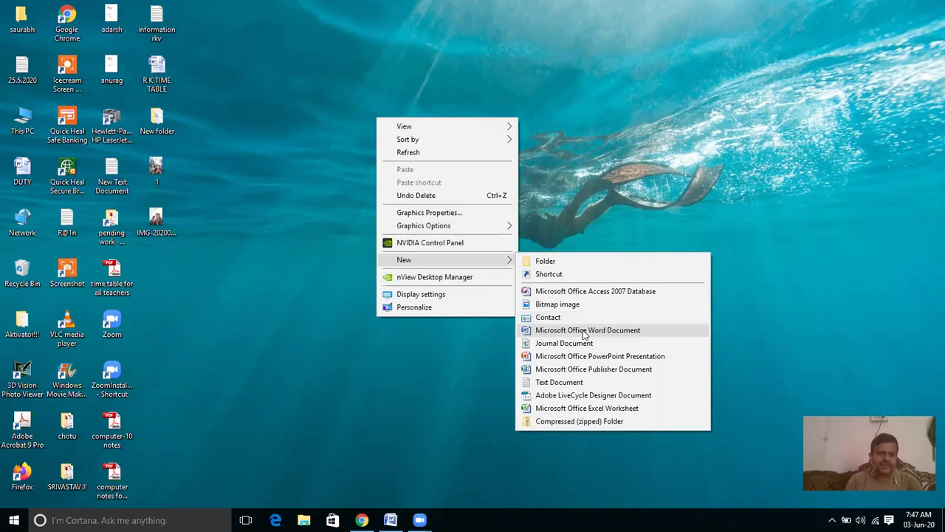
{"action": "left_click", "coordinate": [585, 334]}
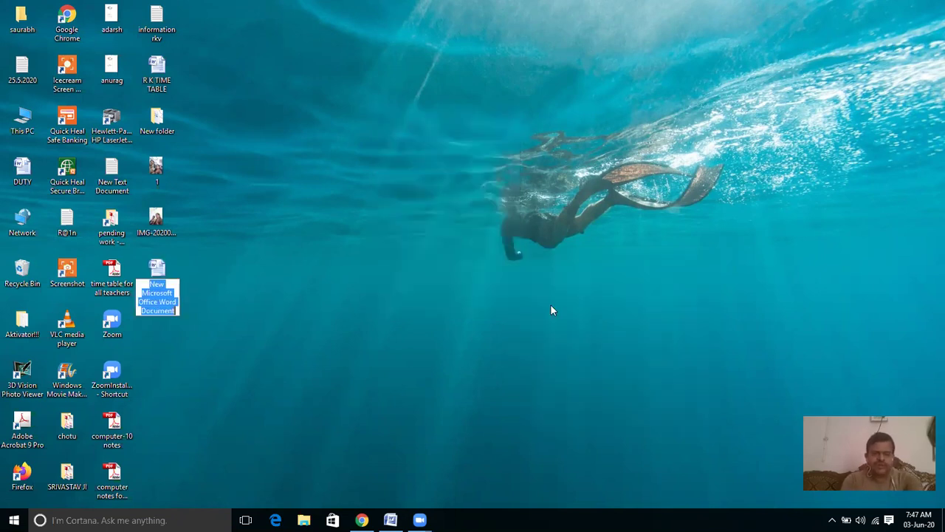
{"action": "type", "text": "test"}
{"action": "key", "text": "Return"}
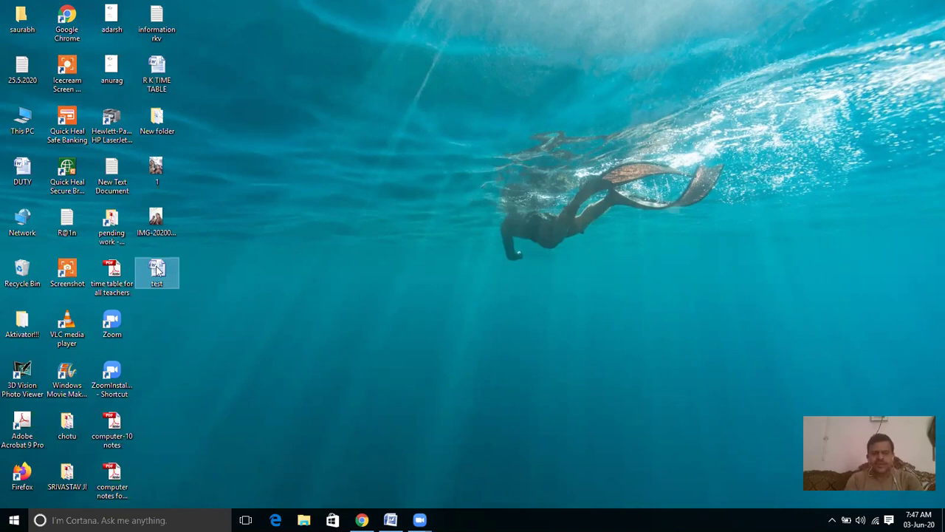
{"action": "left_click", "coordinate": [182, 269]}
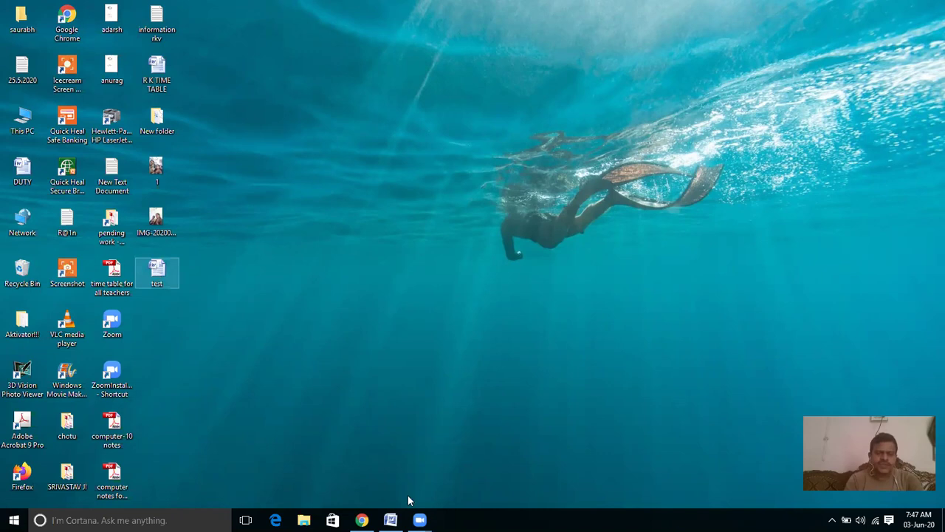
Step: Check the lesson's topic list in Word, then rename the desktop file "test" as "class 9"
{"action": "left_click", "coordinate": [390, 520]}
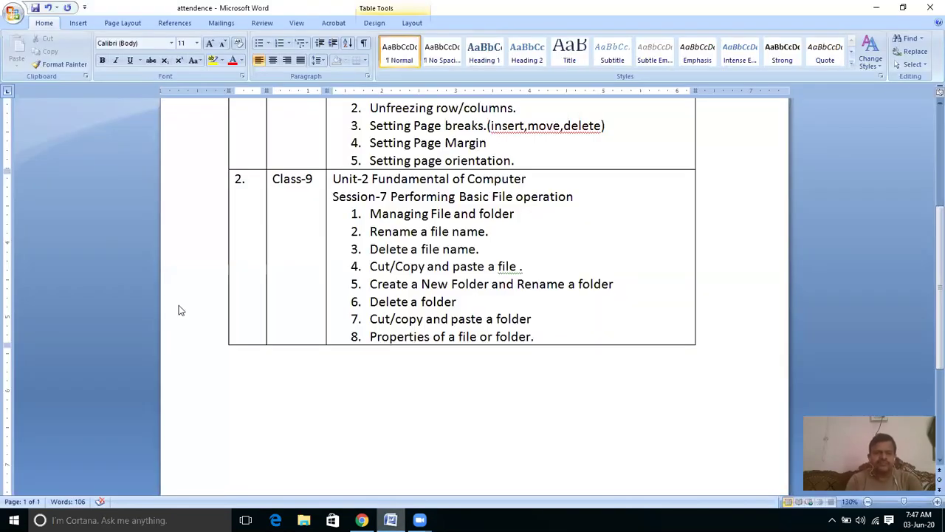
{"action": "key", "text": "super+d"}
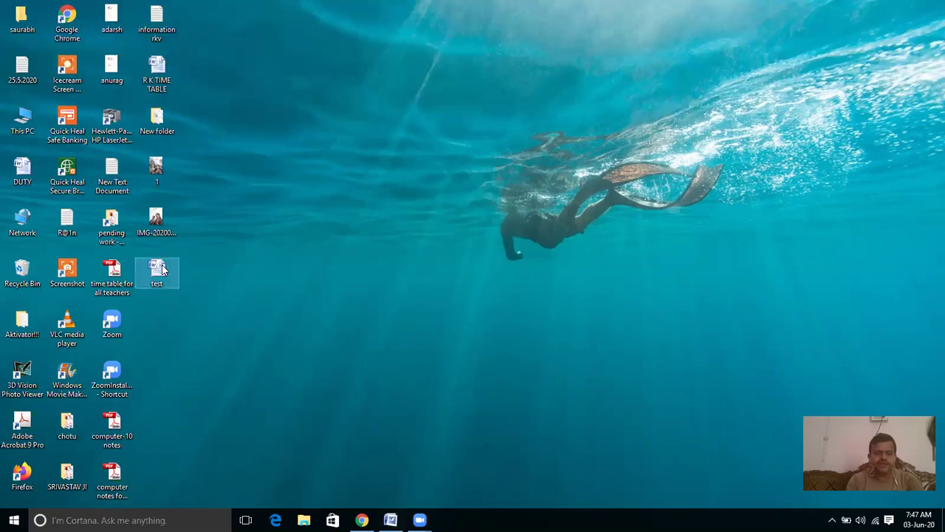
{"action": "right_click", "coordinate": [163, 270]}
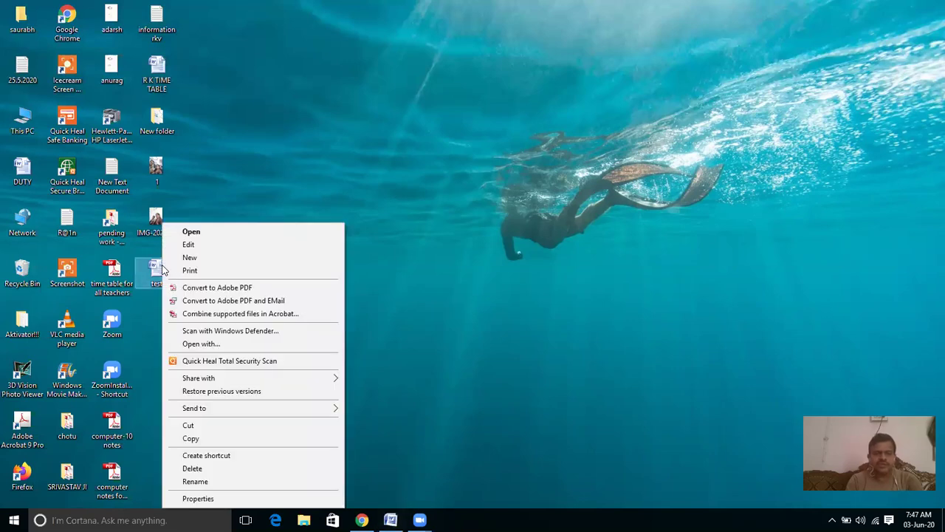
{"action": "left_click", "coordinate": [212, 486]}
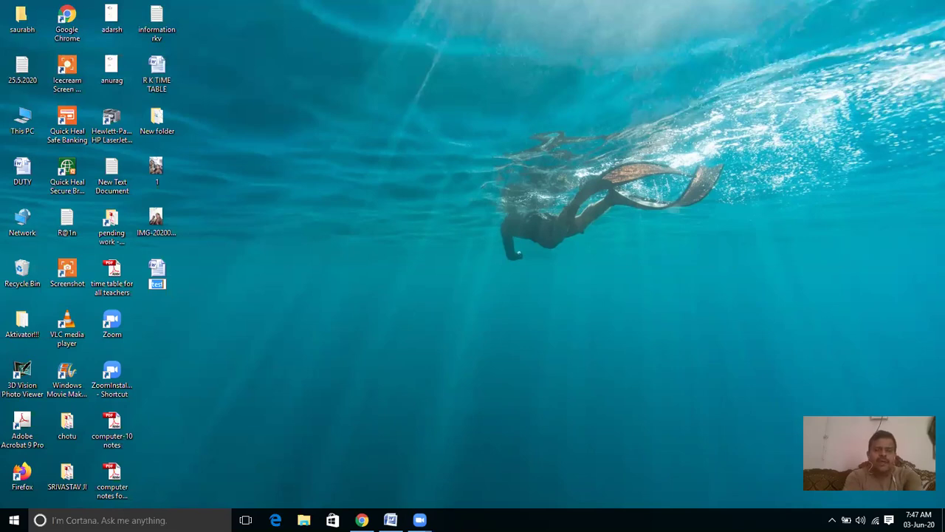
{"action": "type", "text": "class 9"}
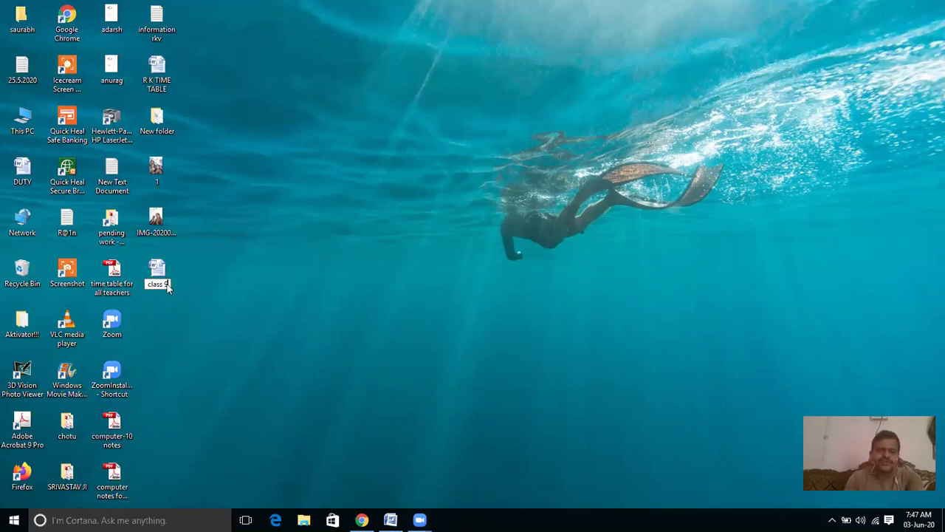
{"action": "key", "text": "Return"}
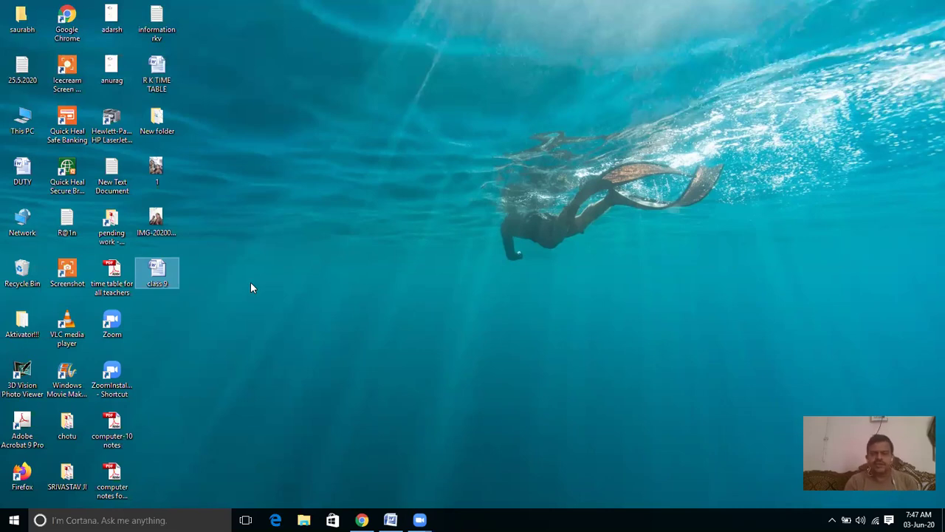
{"action": "left_click", "coordinate": [159, 264]}
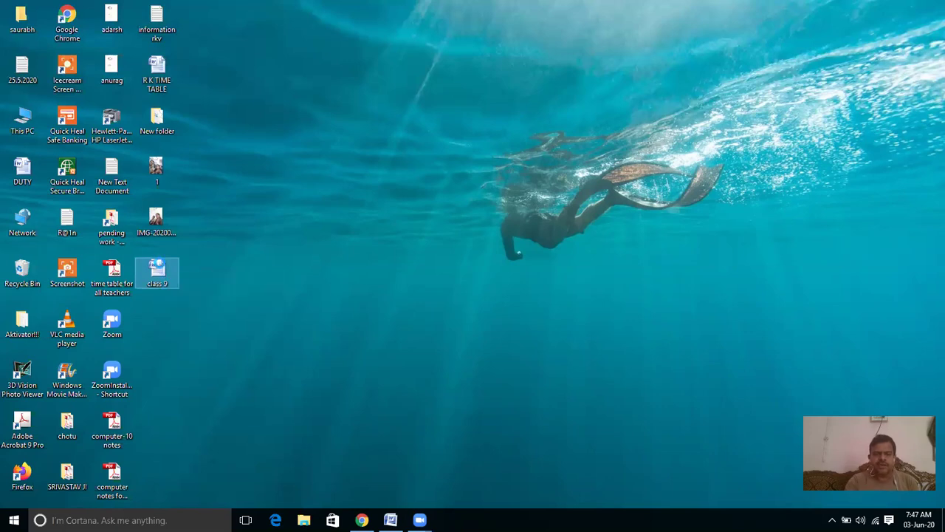
{"action": "right_click", "coordinate": [159, 272]}
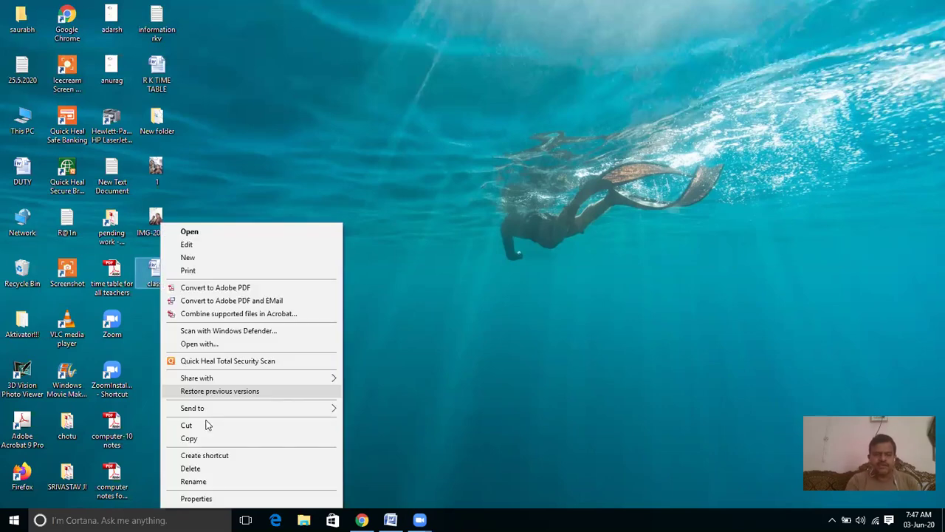
{"action": "left_click", "coordinate": [205, 481]}
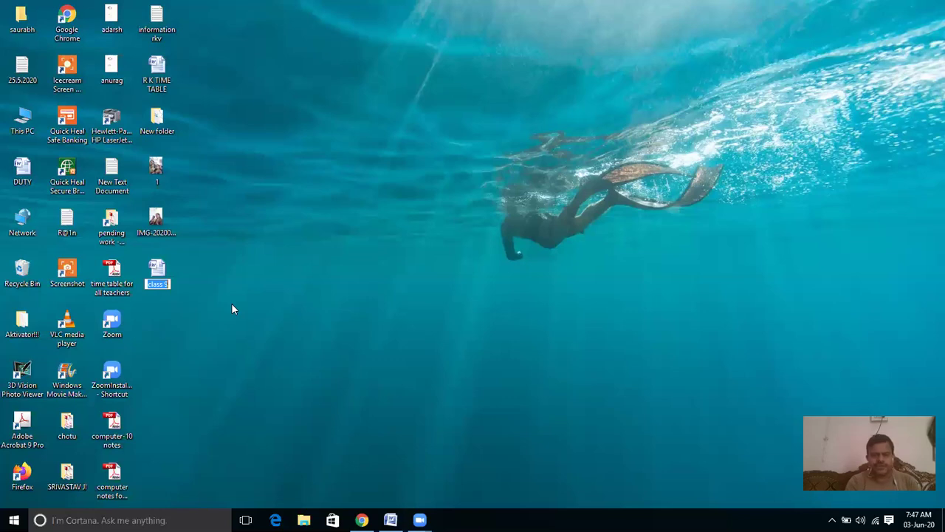
{"action": "key", "text": "Return"}
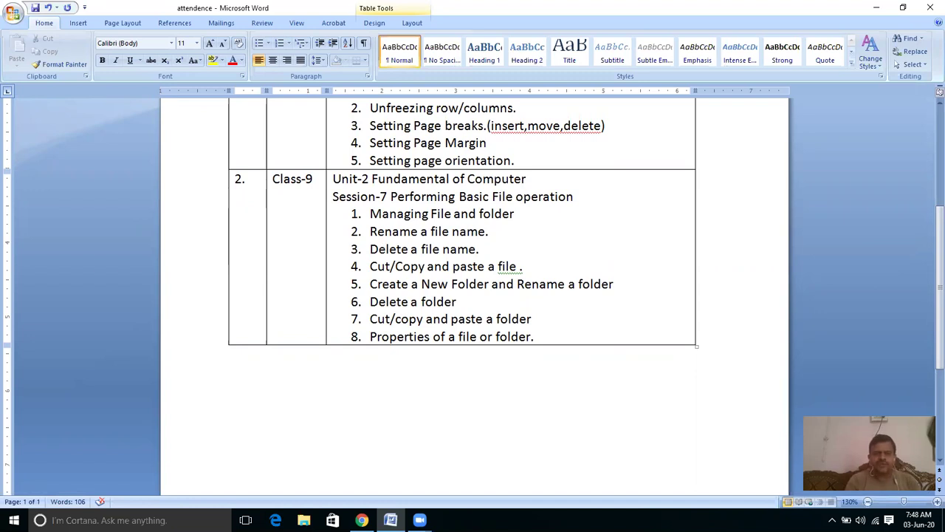
Step: Return to the desktop and delete the "class 9" Word document
{"action": "key", "text": "super+d"}
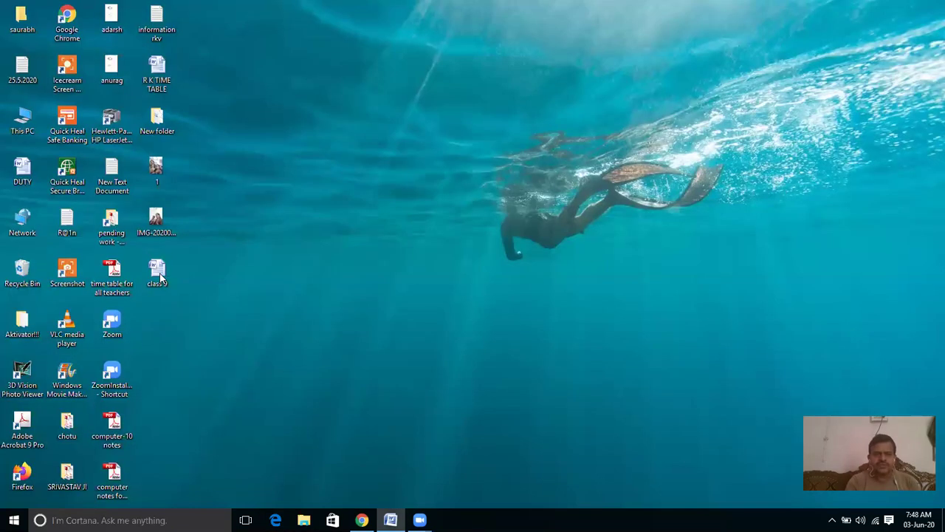
{"action": "left_click", "coordinate": [158, 272]}
{"action": "right_click", "coordinate": [160, 272]}
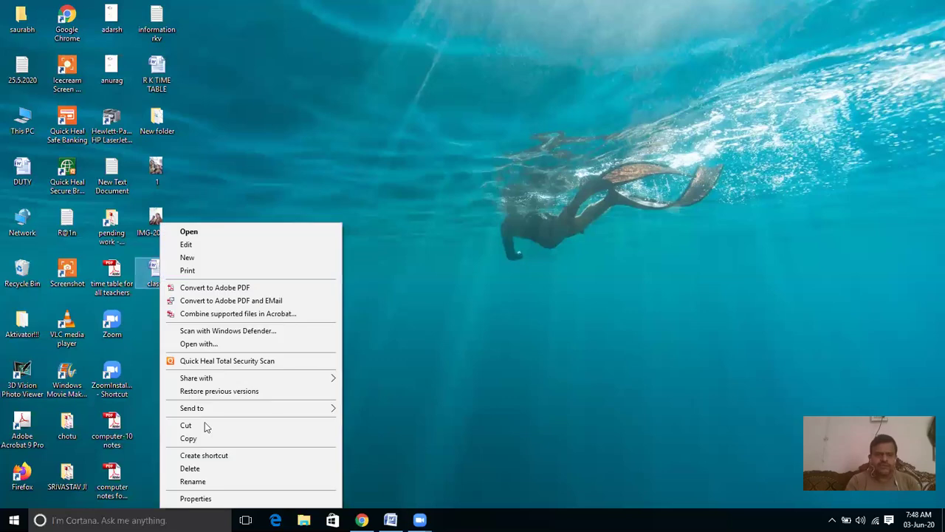
{"action": "left_click", "coordinate": [193, 469]}
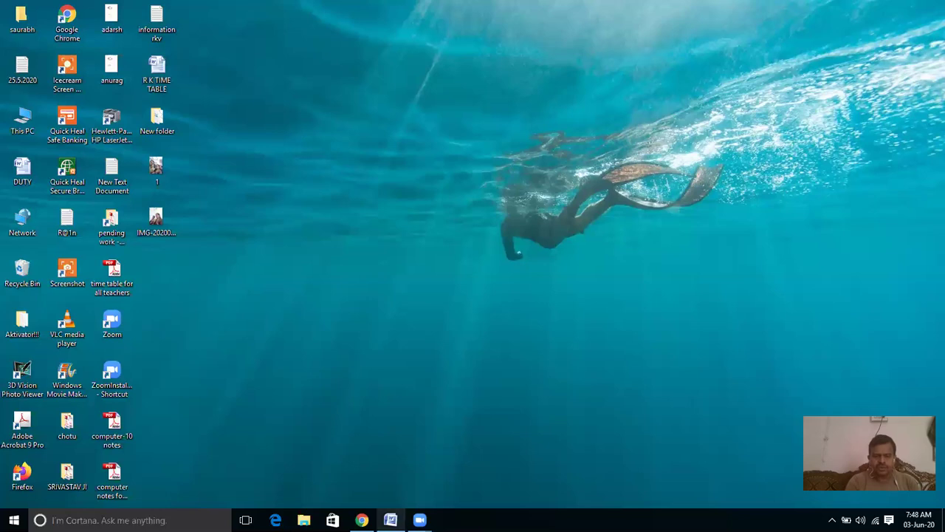
Step: Check the lesson's topic list in Word, then copy the desktop's "R K TIME TABLE" document into the folder above the 25.5.2020 file
{"action": "left_click", "coordinate": [391, 520]}
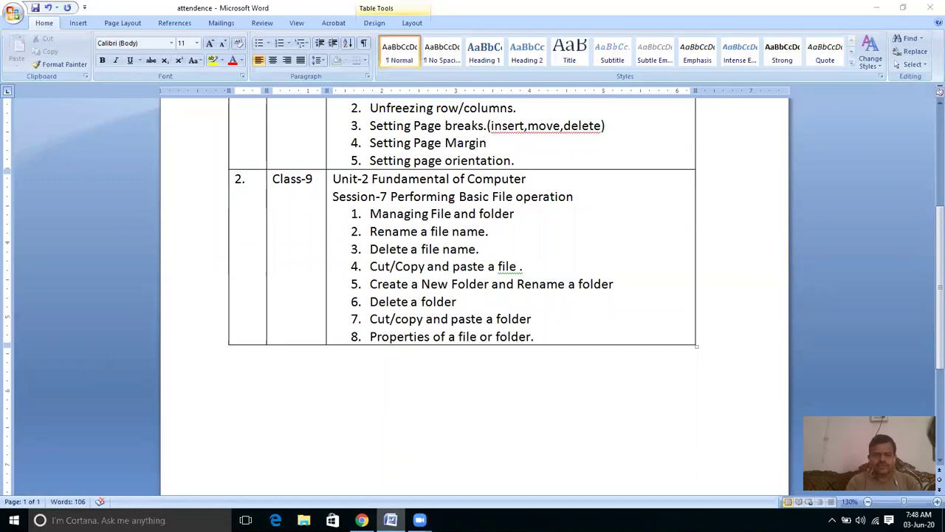
{"action": "key", "text": "super+d"}
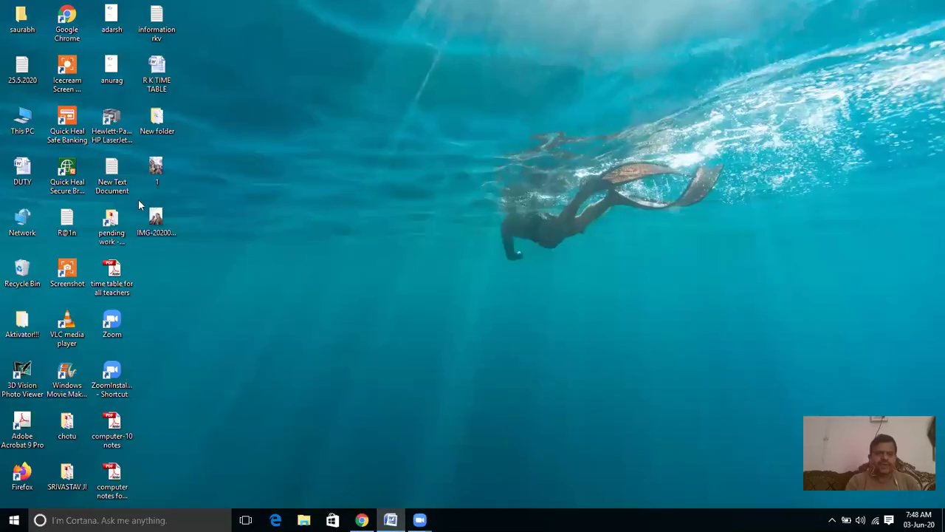
{"action": "left_click", "coordinate": [158, 68]}
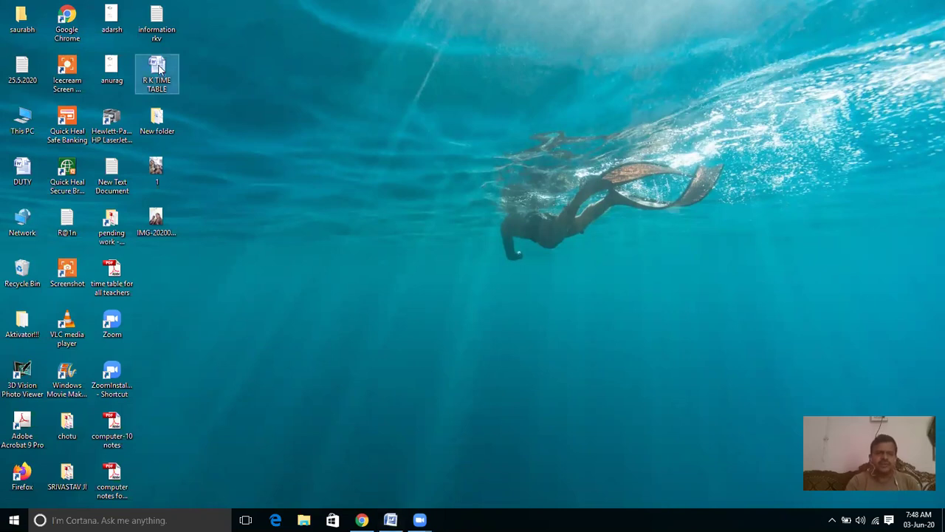
{"action": "right_click", "coordinate": [158, 68]}
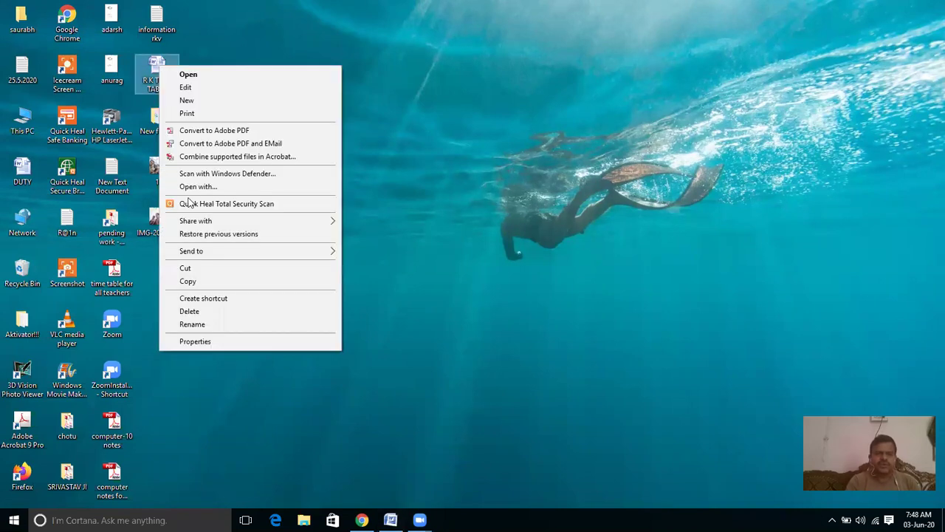
{"action": "left_click", "coordinate": [195, 281]}
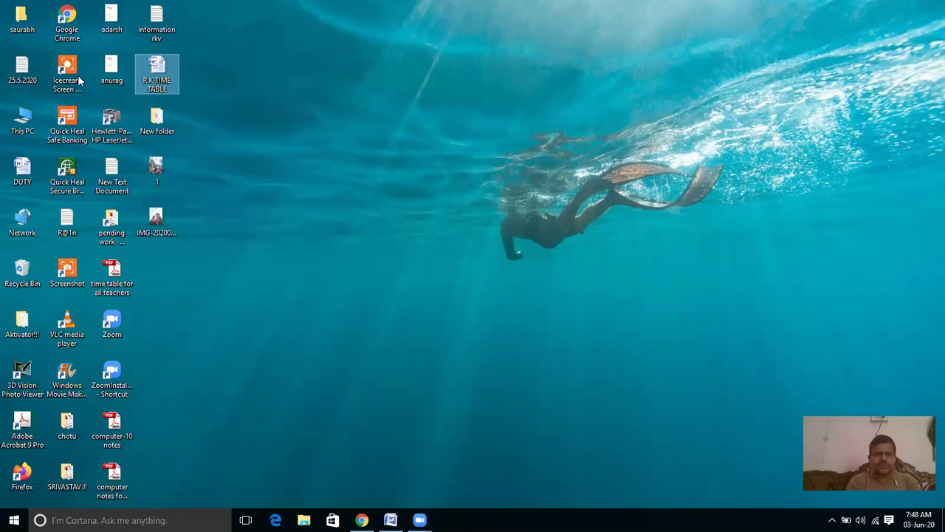
{"action": "double_click", "coordinate": [22, 18]}
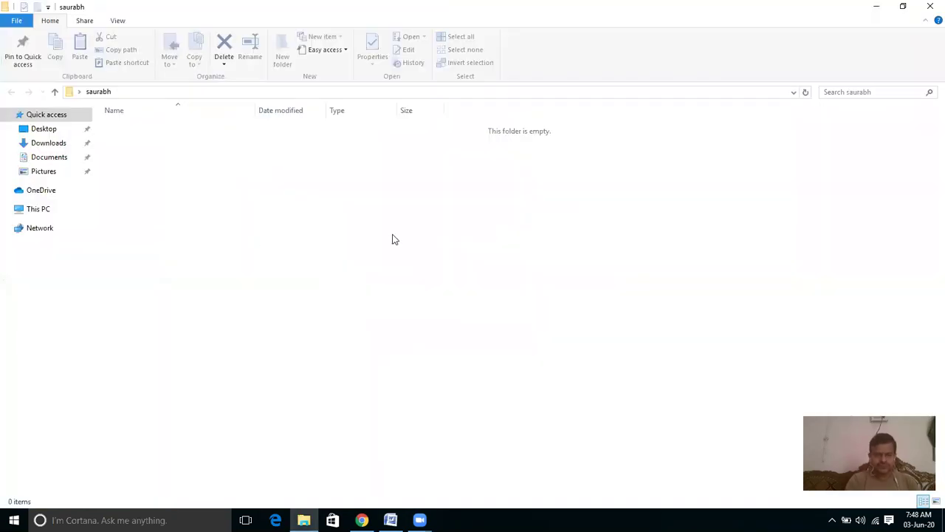
{"action": "right_click", "coordinate": [425, 320]}
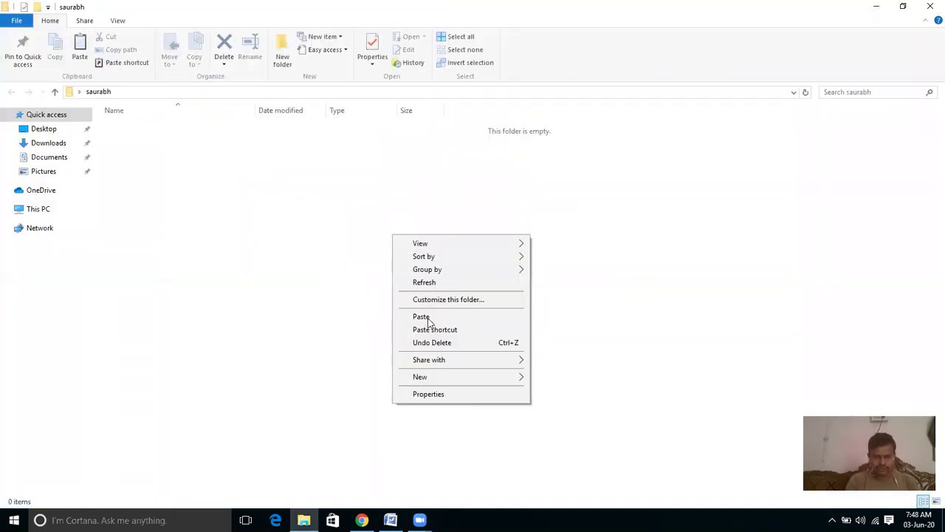
{"action": "left_click", "coordinate": [427, 317]}
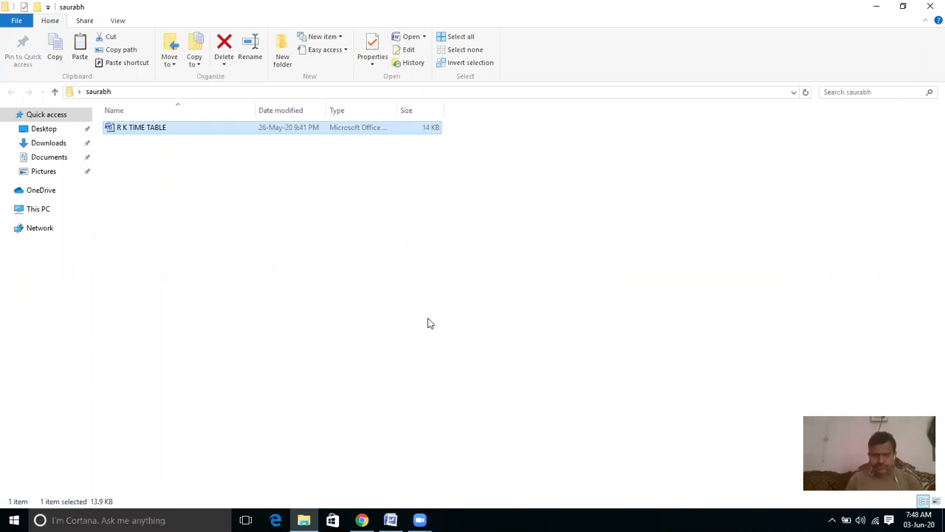
Step: Reduce the folder window so the desktop shows beside it, then remove the "R K TIME TABLE" copy from the folder
{"action": "left_click", "coordinate": [902, 6]}
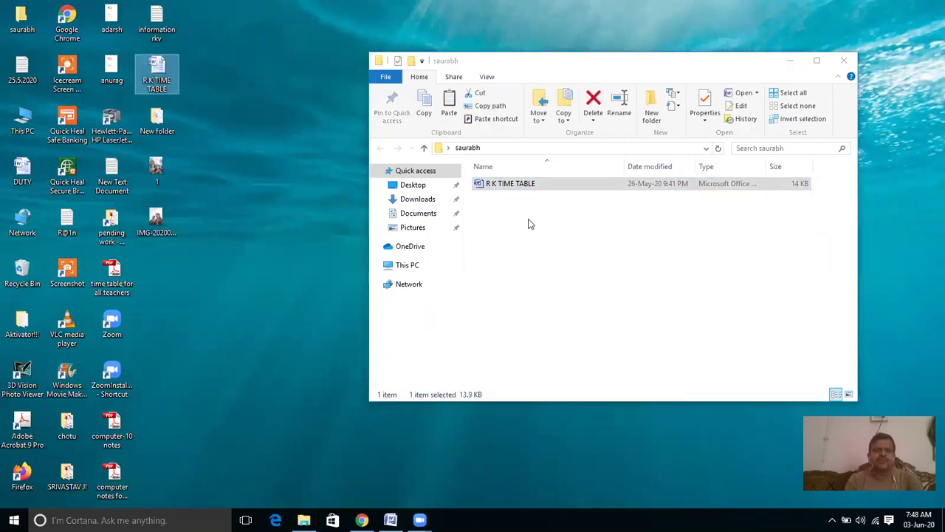
{"action": "left_click", "coordinate": [156, 71]}
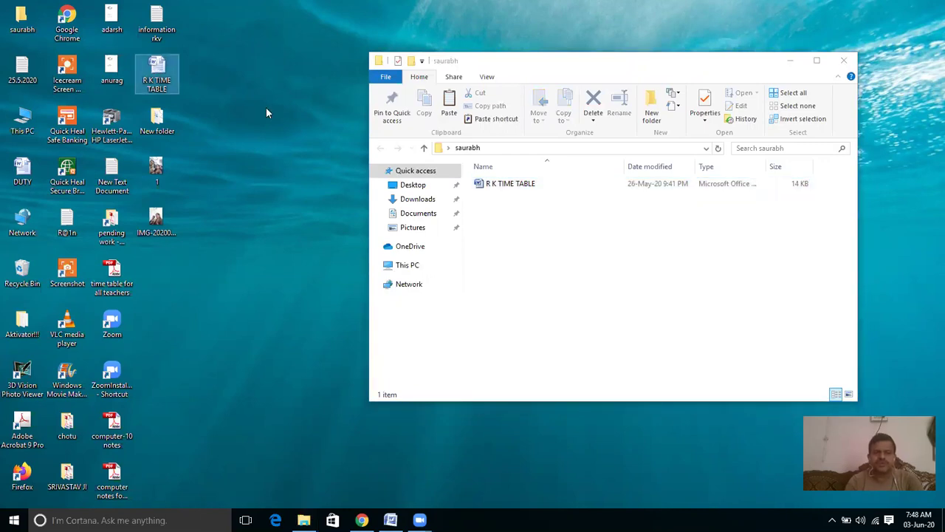
{"action": "left_click", "coordinate": [517, 185]}
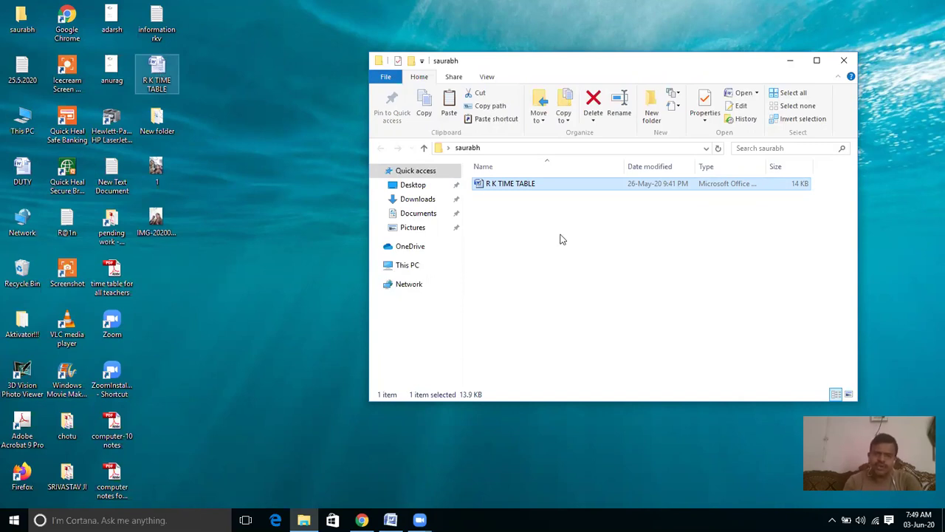
{"action": "left_click", "coordinate": [580, 255]}
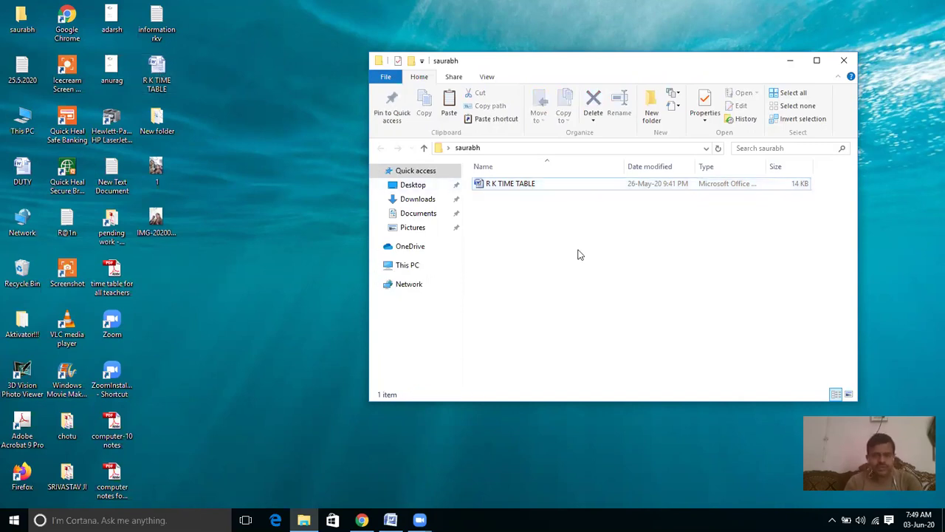
{"action": "left_click", "coordinate": [497, 184]}
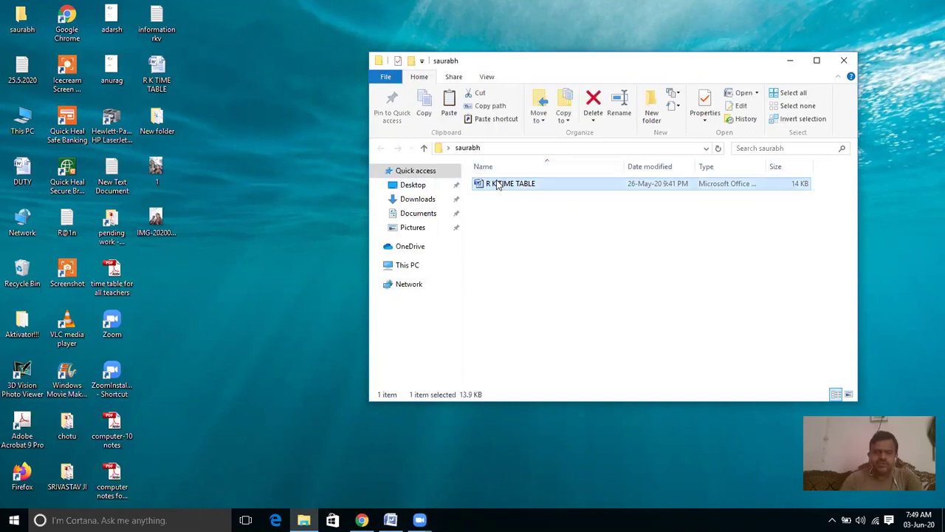
{"action": "left_click_drag", "start_coordinate": [498, 184], "coordinate": [184, 108]}
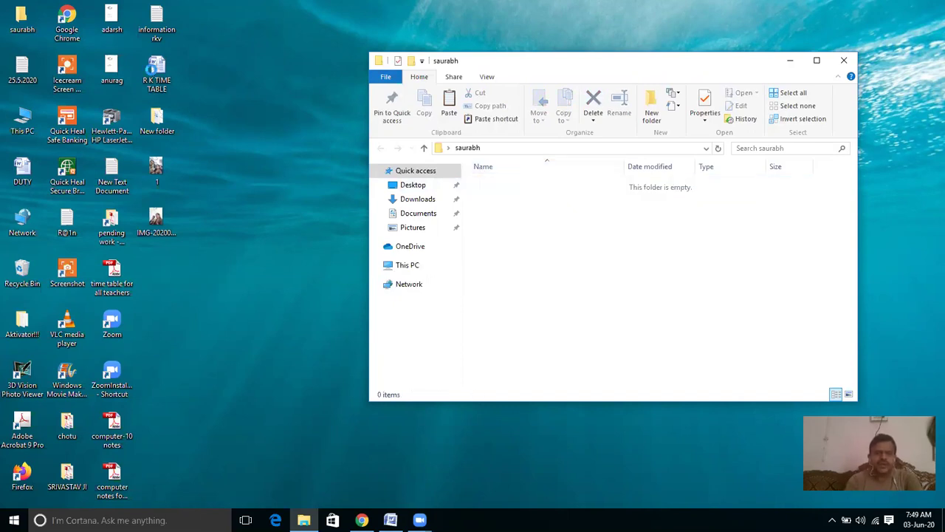
Step: Cut the "R K TIME TABLE" document from the desktop and paste it into the open folder
{"action": "key", "text": "shift+F10"}
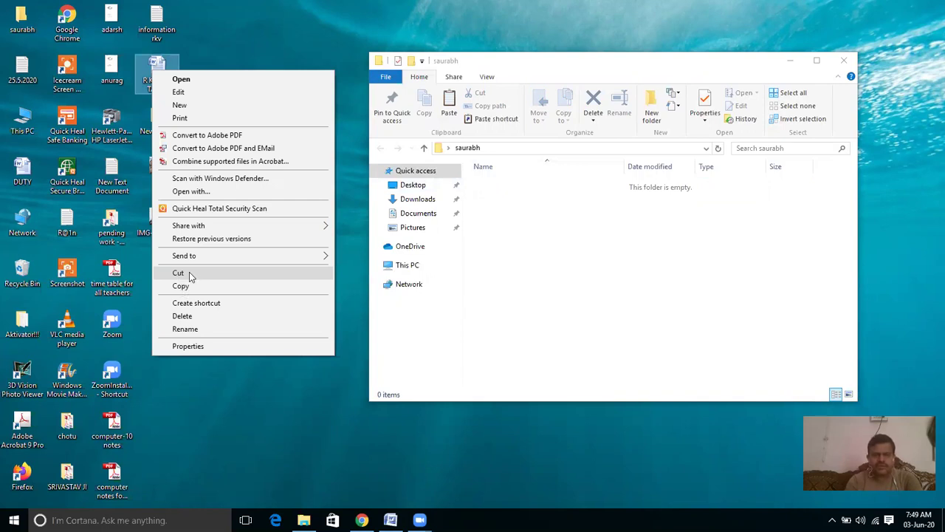
{"action": "left_click", "coordinate": [190, 273]}
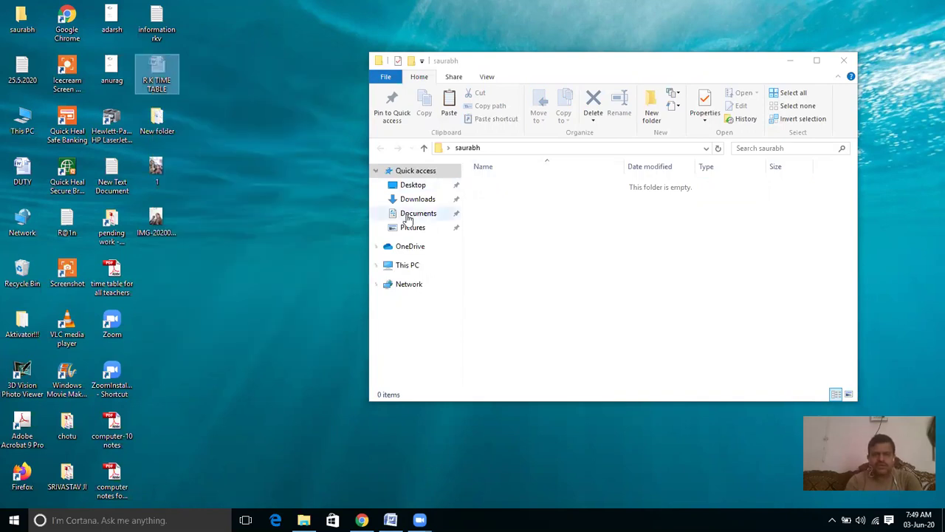
{"action": "right_click", "coordinate": [607, 240]}
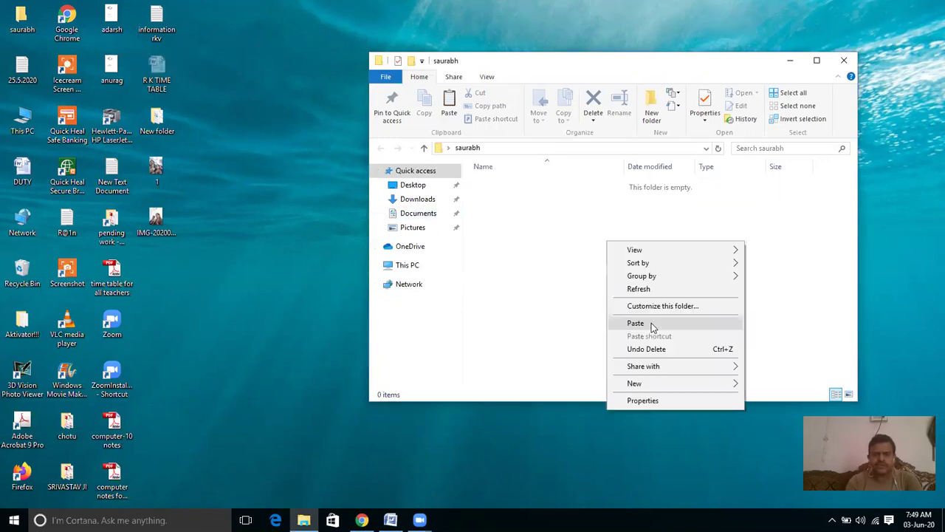
{"action": "left_click", "coordinate": [636, 323]}
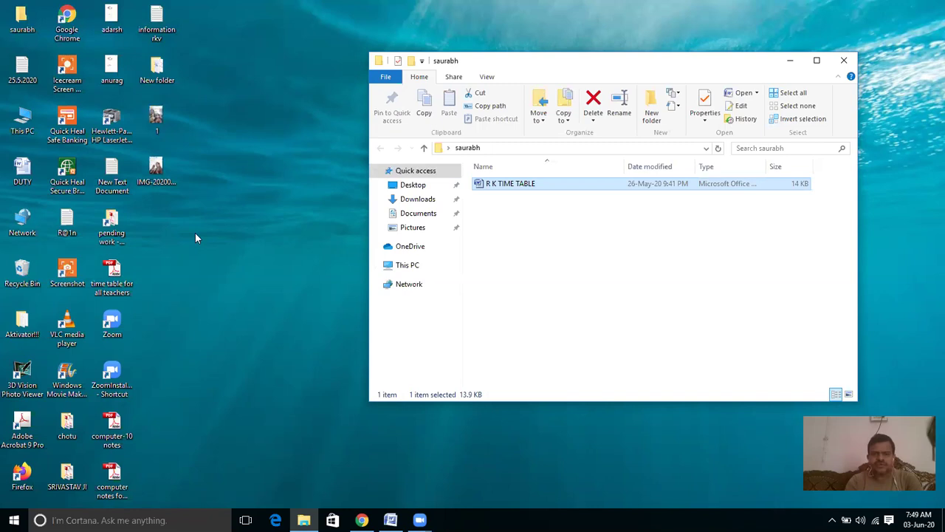
{"action": "left_click", "coordinate": [554, 208]}
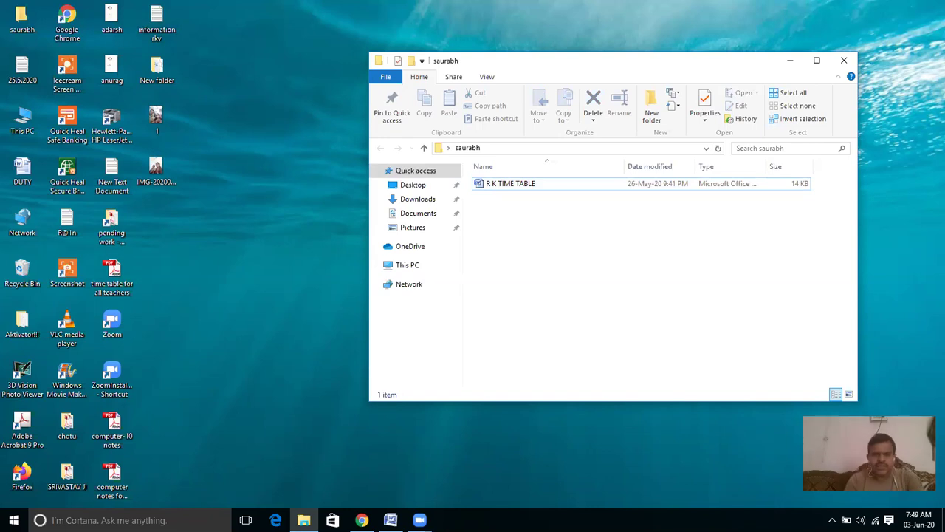
Step: Review the cut/copy and paste topic and the folder topics in the Word lesson list, then return to the desktop
{"action": "key", "text": "alt+Tab"}
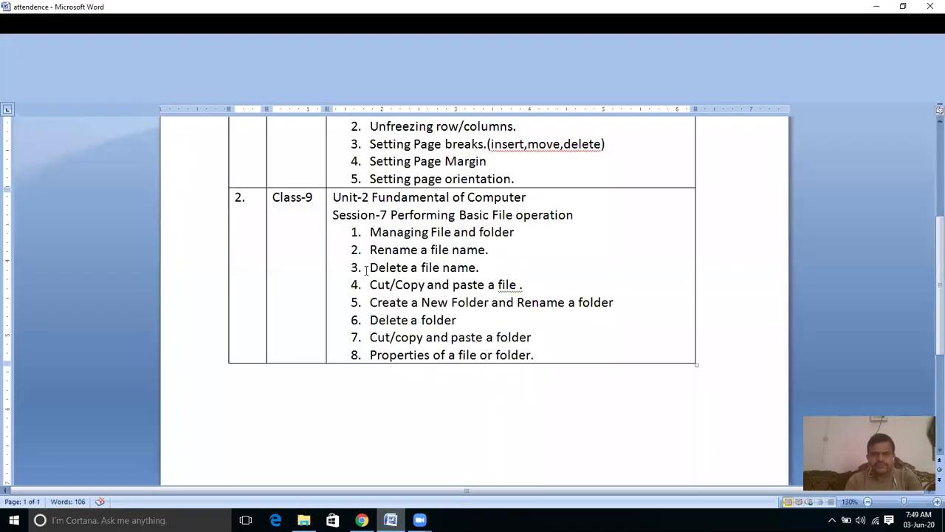
{"action": "left_click_drag", "start_coordinate": [371, 268], "coordinate": [427, 269]}
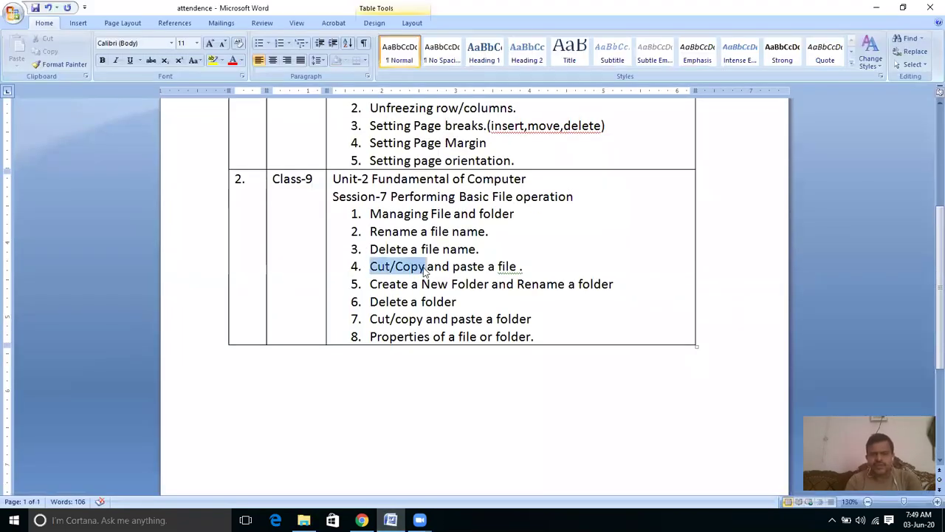
{"action": "left_click", "coordinate": [564, 270]}
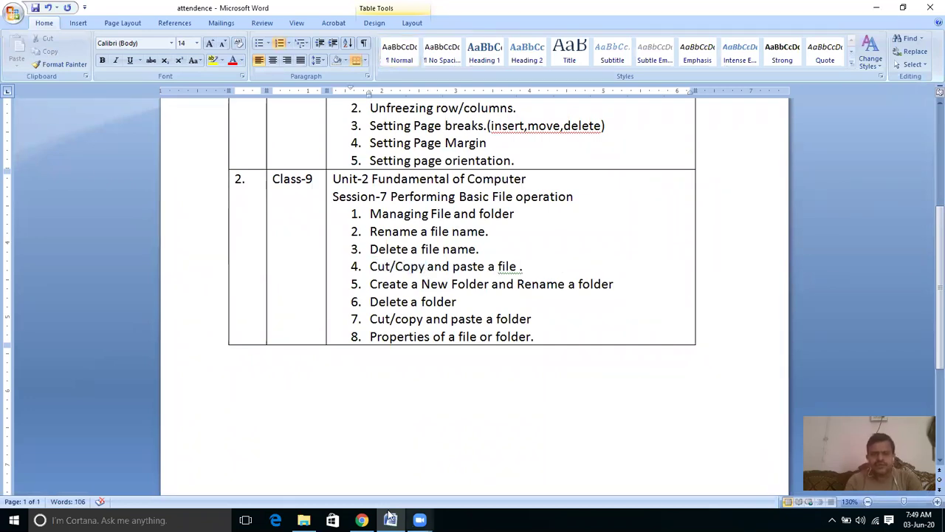
{"action": "key", "text": "alt+Tab"}
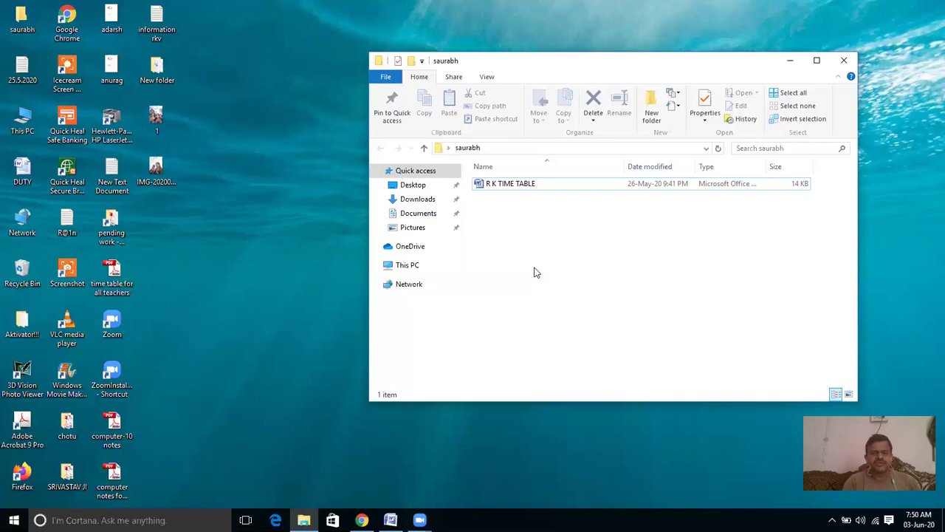
{"action": "left_click", "coordinate": [391, 520]}
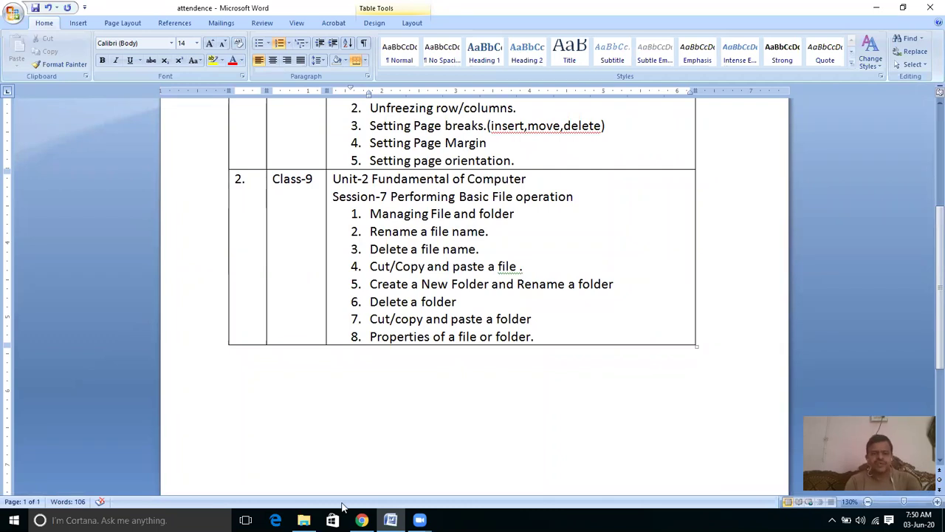
{"action": "left_click", "coordinate": [390, 520]}
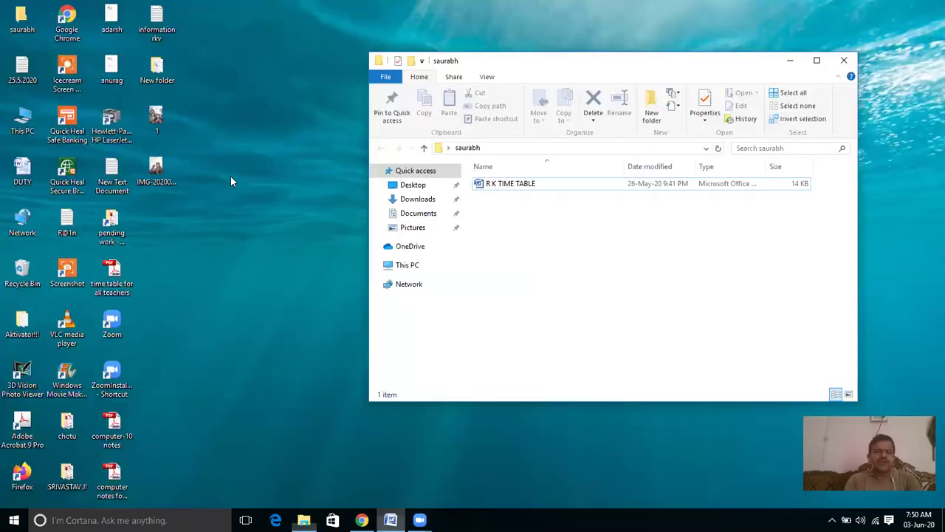
{"action": "left_click", "coordinate": [260, 114]}
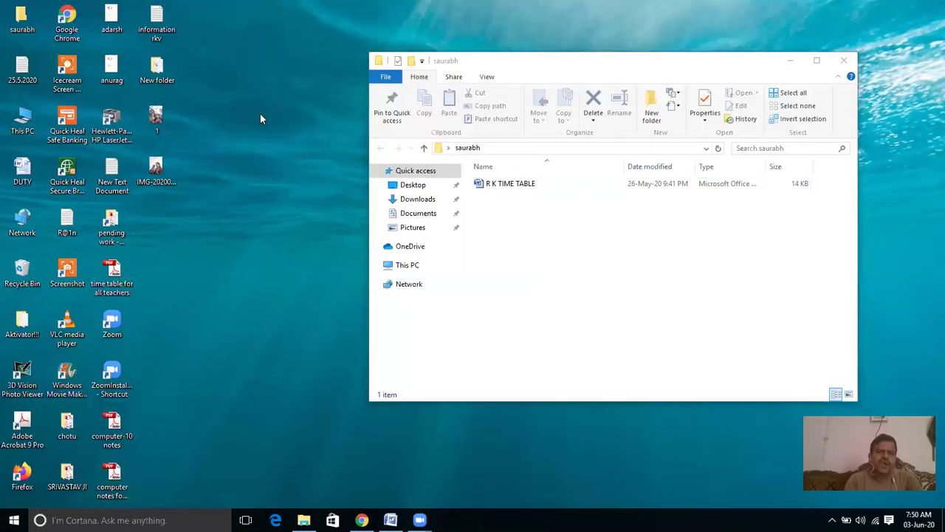
Step: Create a new subfolder beside the "R K TIME TABLE" document and name it "movies"
{"action": "left_click", "coordinate": [595, 298]}
{"action": "right_click", "coordinate": [594, 298]}
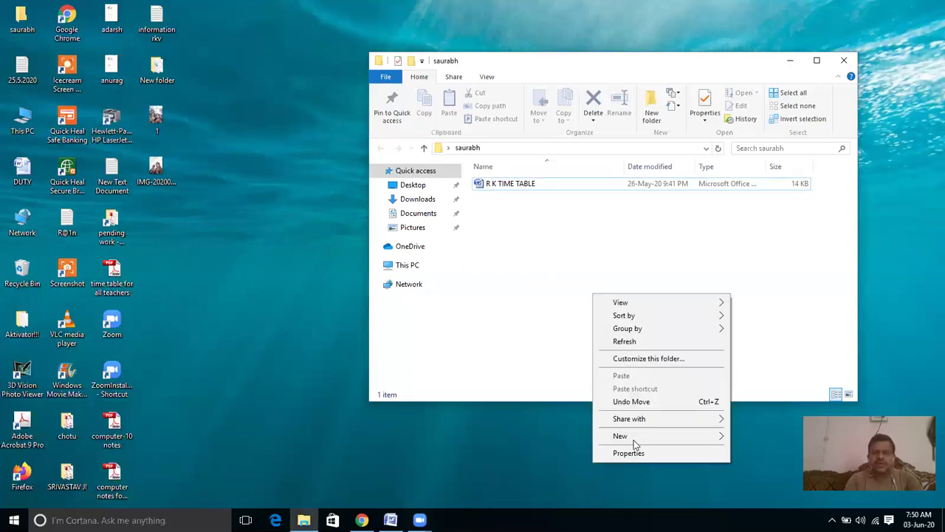
{"action": "mouse_move", "coordinate": [634, 441]}
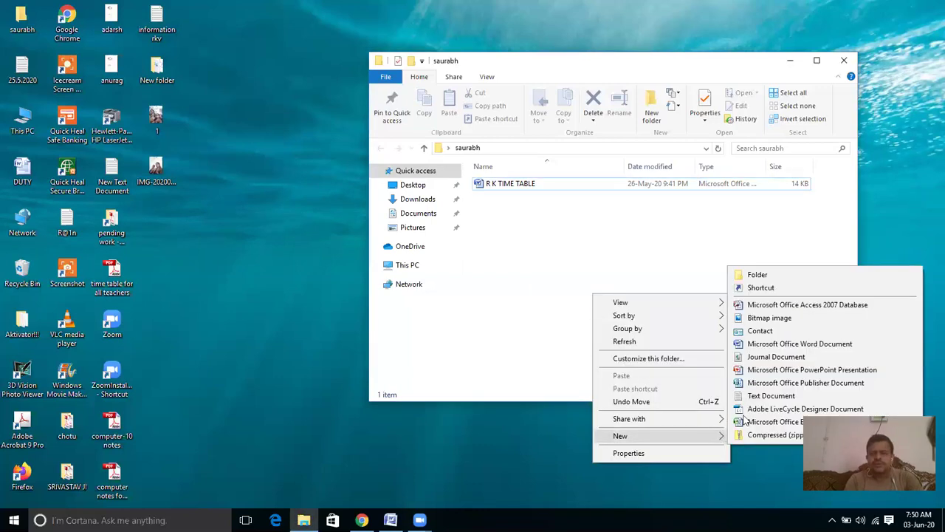
{"action": "left_click", "coordinate": [780, 278]}
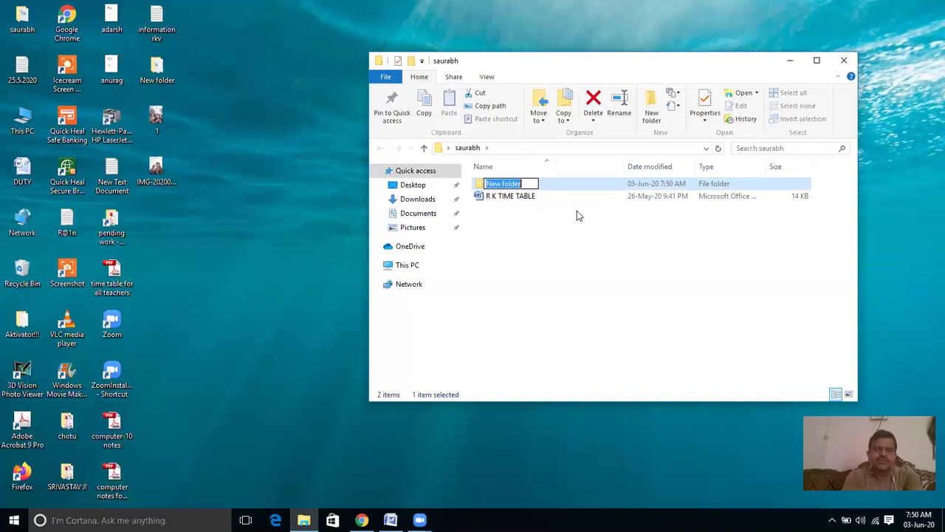
{"action": "type", "text": "movies"}
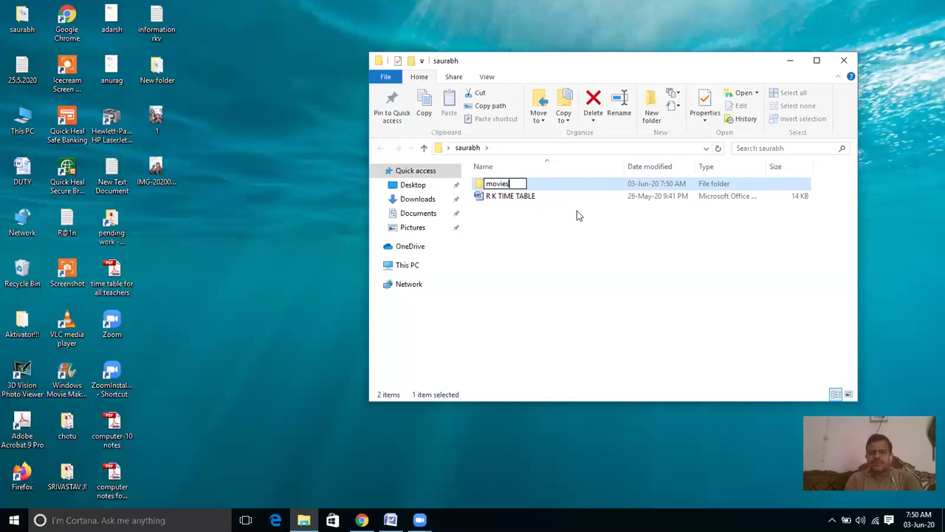
{"action": "key", "text": "Return"}
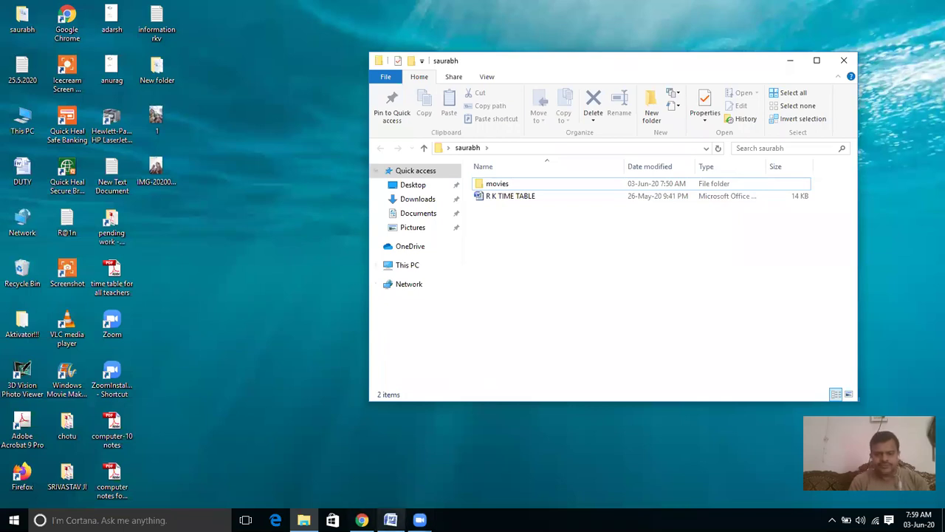
Step: Check the topic list in the Word document, then return to the open folder and rename "movies" as "stuy mattarial"
{"action": "key", "text": "alt+Tab"}
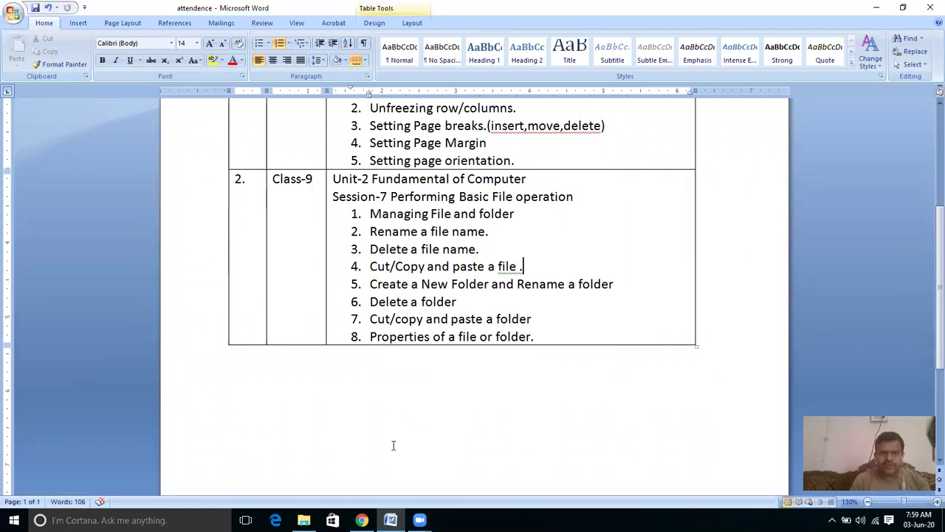
{"action": "key", "text": "alt+Tab"}
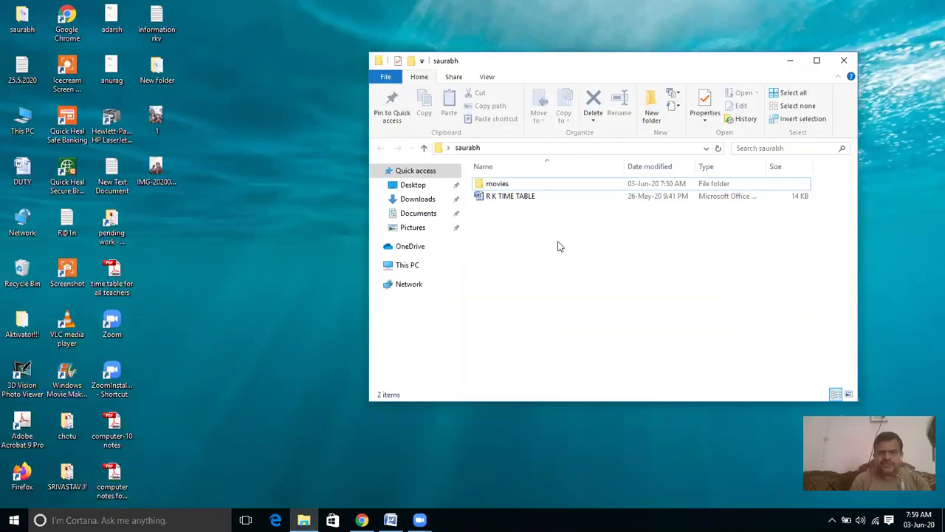
{"action": "left_click", "coordinate": [503, 186]}
{"action": "left_click", "coordinate": [503, 186]}
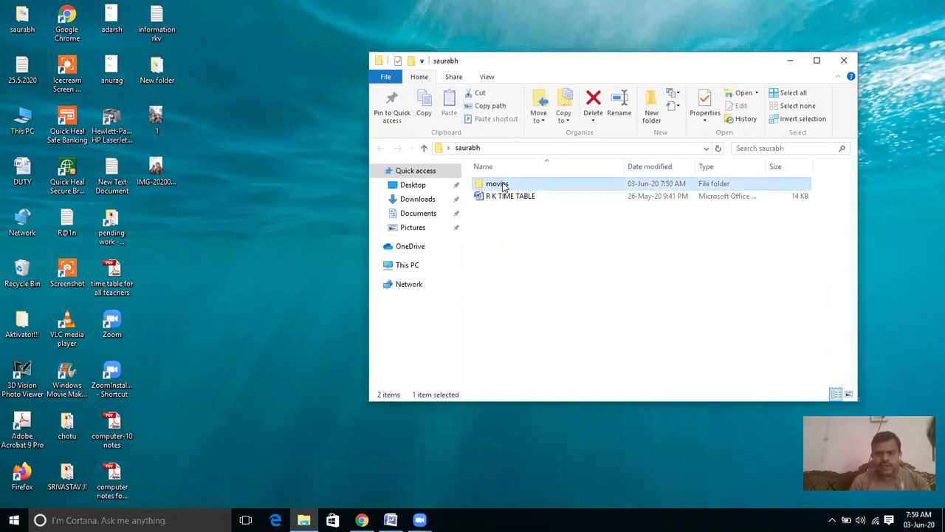
{"action": "right_click", "coordinate": [503, 186]}
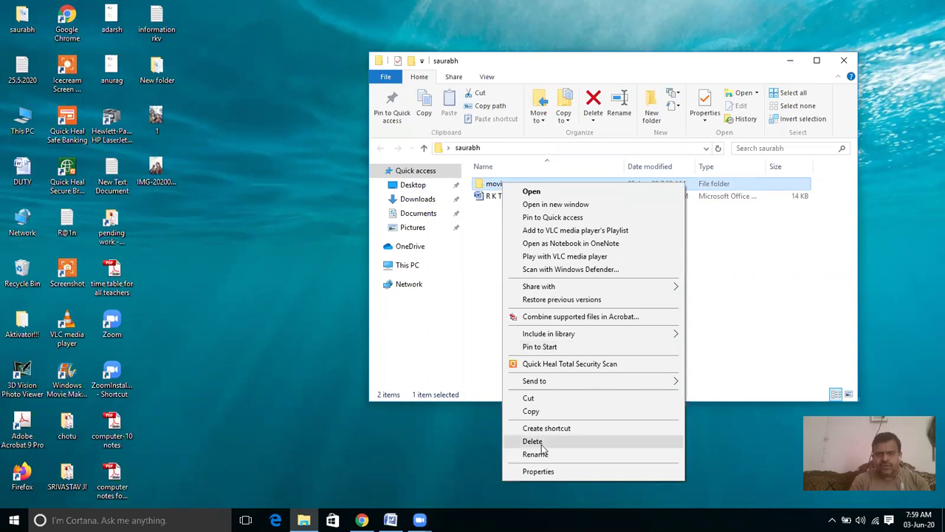
{"action": "left_click", "coordinate": [547, 454]}
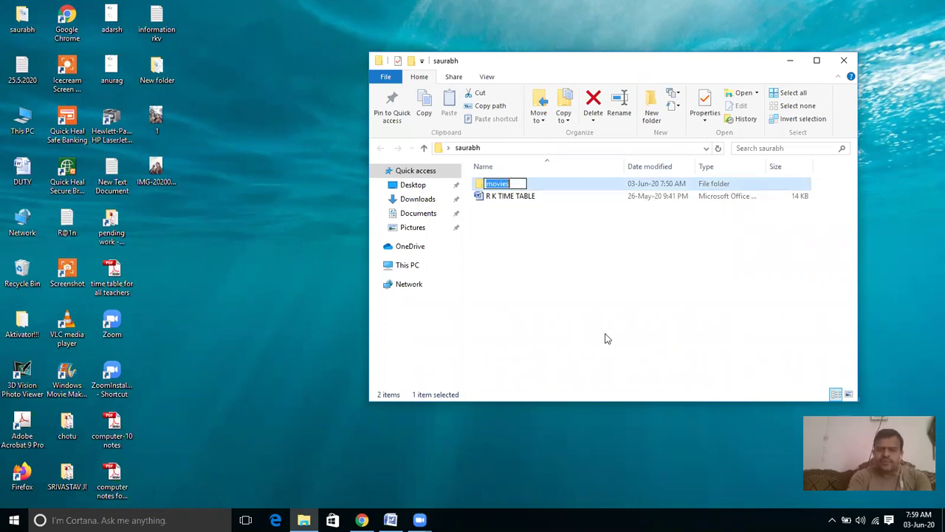
{"action": "type", "text": "stuy matt"}
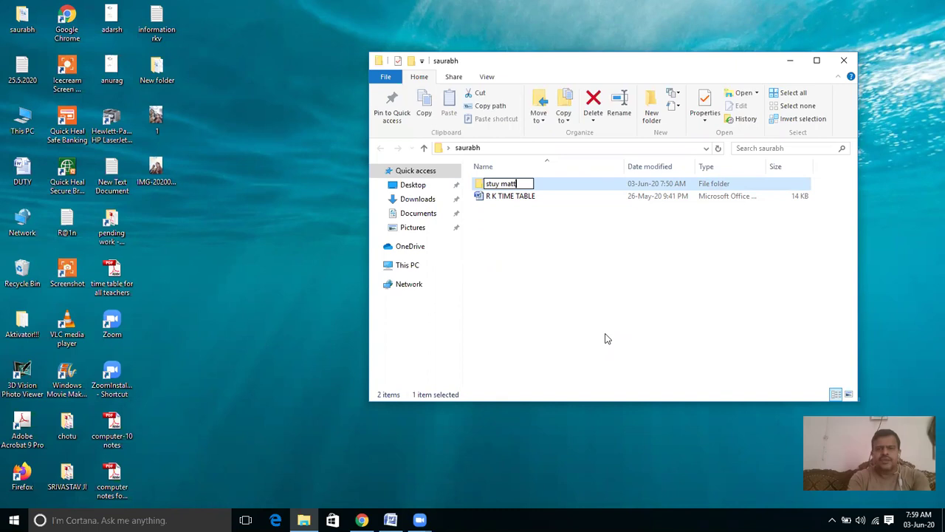
{"action": "type", "text": "arial"}
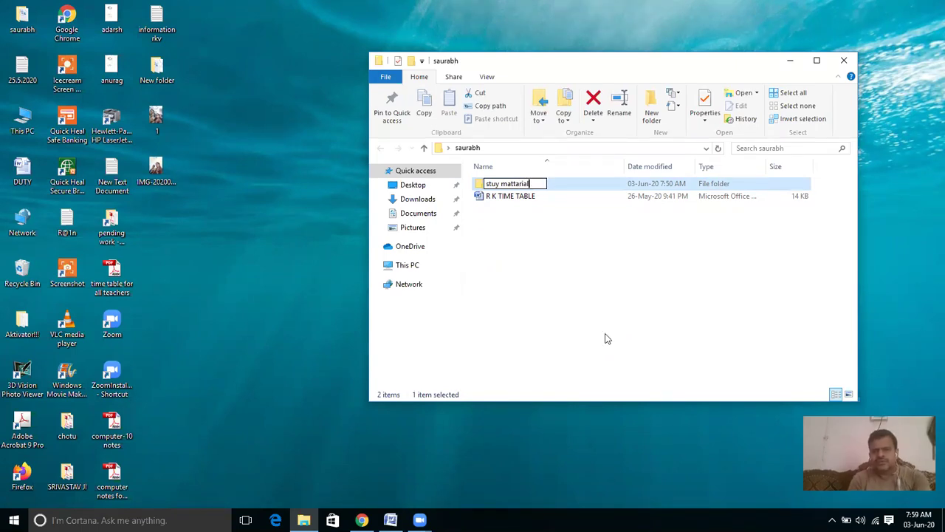
{"action": "left_click", "coordinate": [572, 293]}
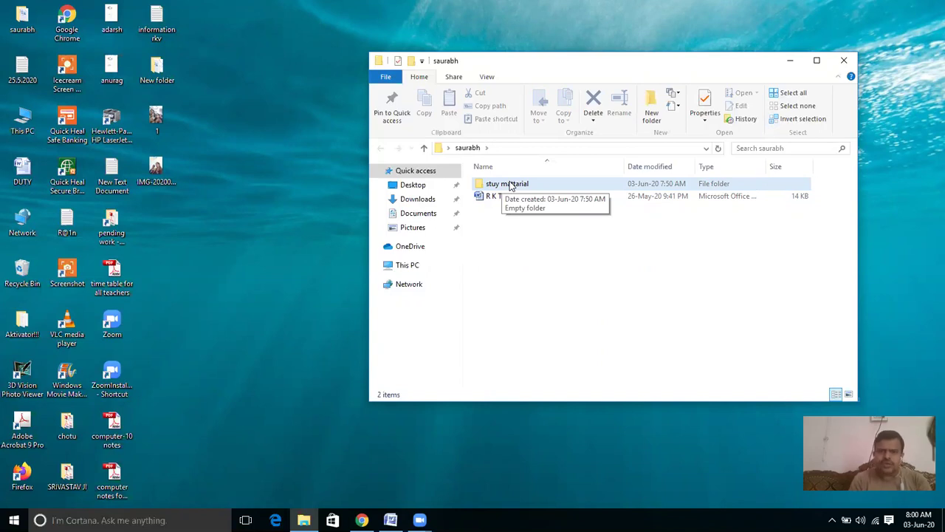
Step: Cut the "stuy mattarial" folder from the open folder and paste it onto the desktop
{"action": "left_click", "coordinate": [509, 186]}
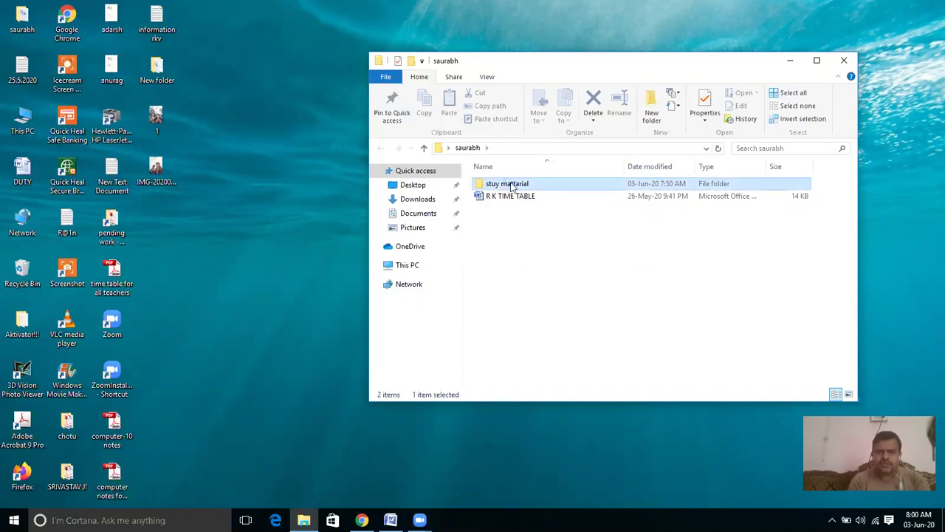
{"action": "right_click", "coordinate": [510, 184]}
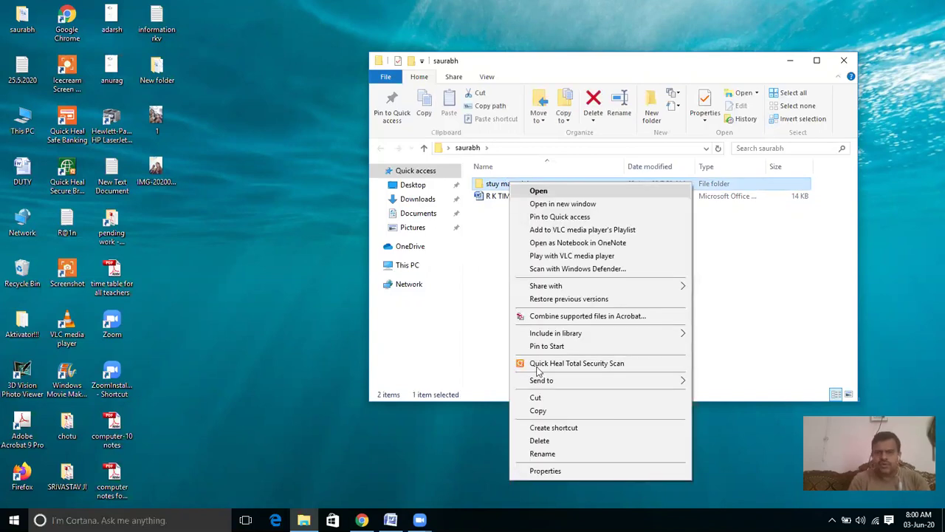
{"action": "left_click", "coordinate": [546, 404]}
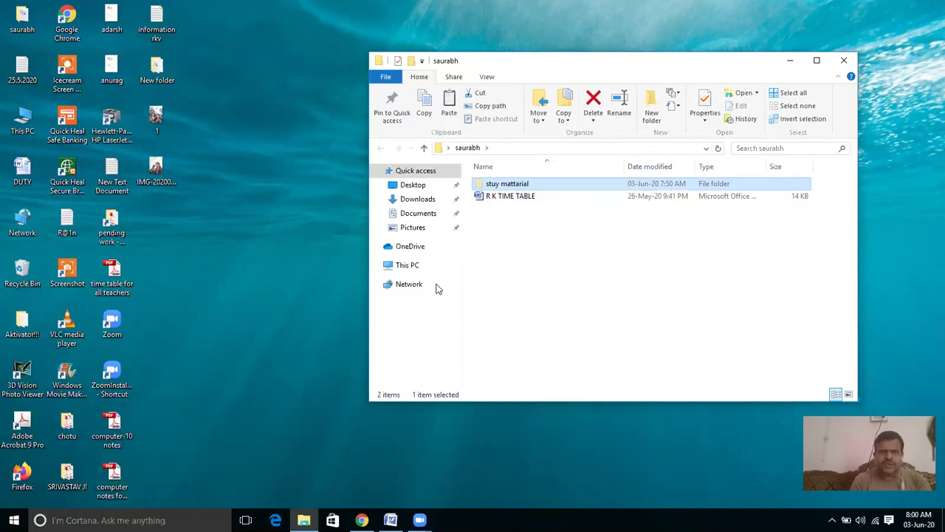
{"action": "left_click", "coordinate": [213, 143]}
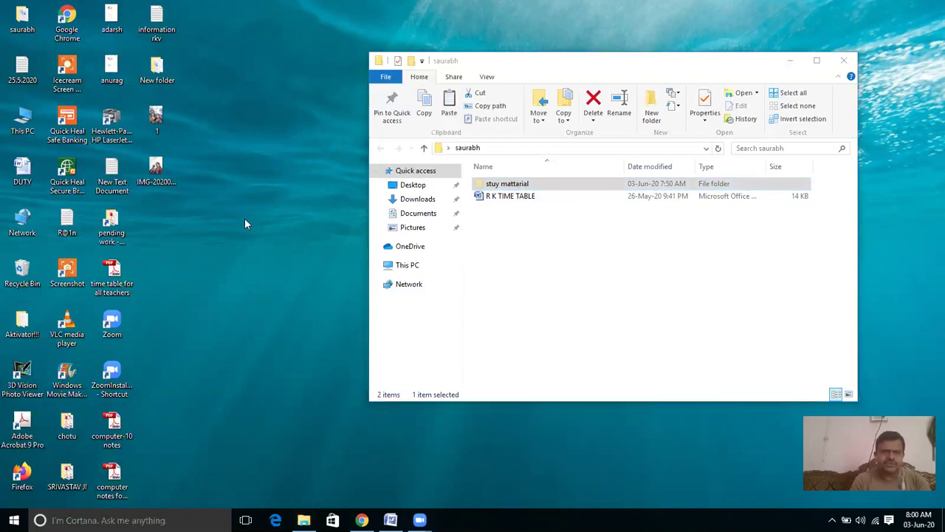
{"action": "left_click", "coordinate": [246, 194]}
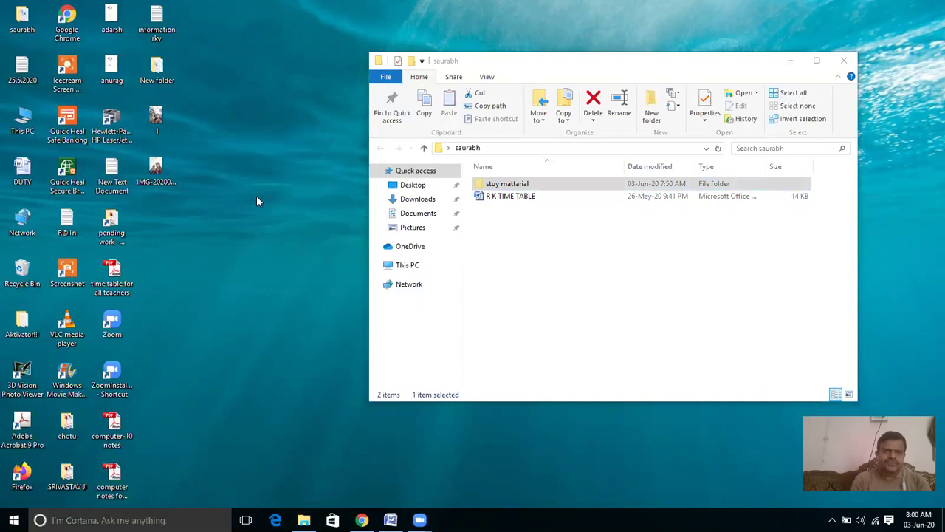
{"action": "left_click", "coordinate": [545, 205]}
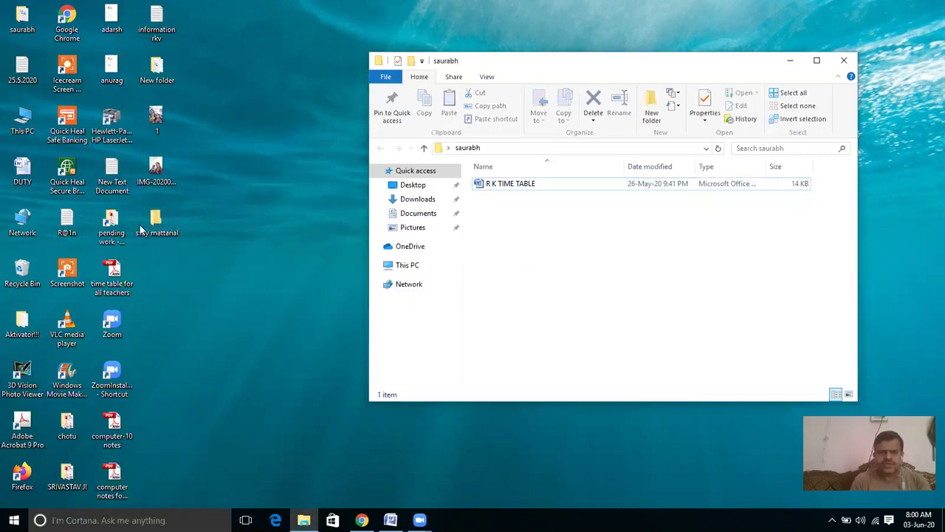
Step: Copy the "stuy mattarial" folder from the desktop and paste it beside the "R K TIME TABLE" document
{"action": "right_click", "coordinate": [159, 221]}
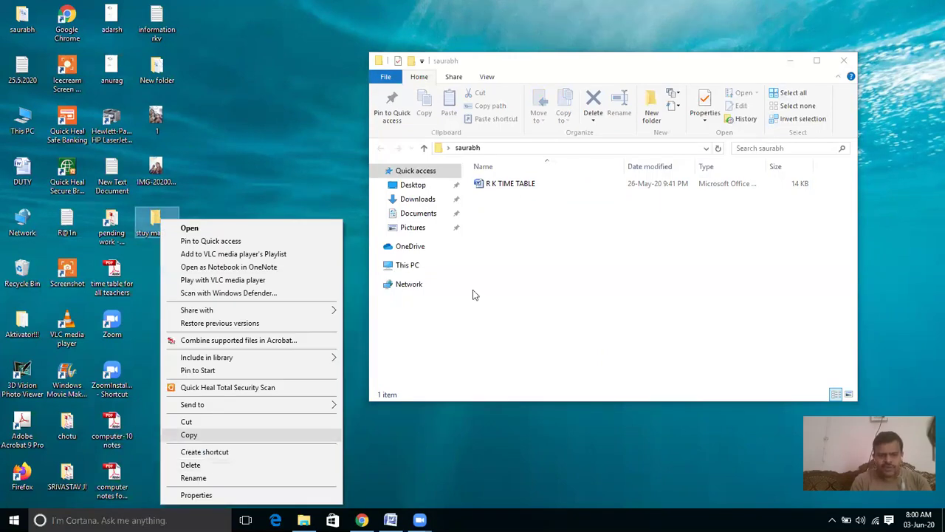
{"action": "right_click", "coordinate": [559, 264]}
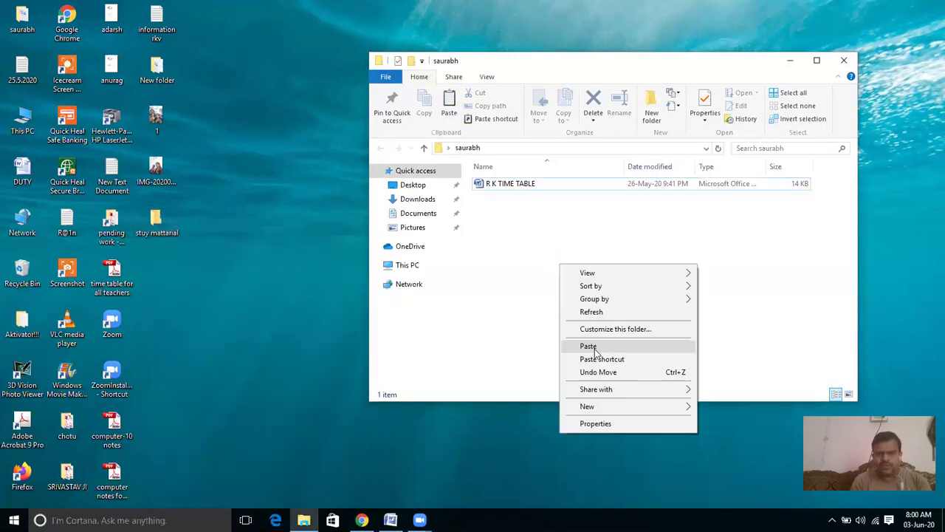
{"action": "left_click", "coordinate": [588, 346]}
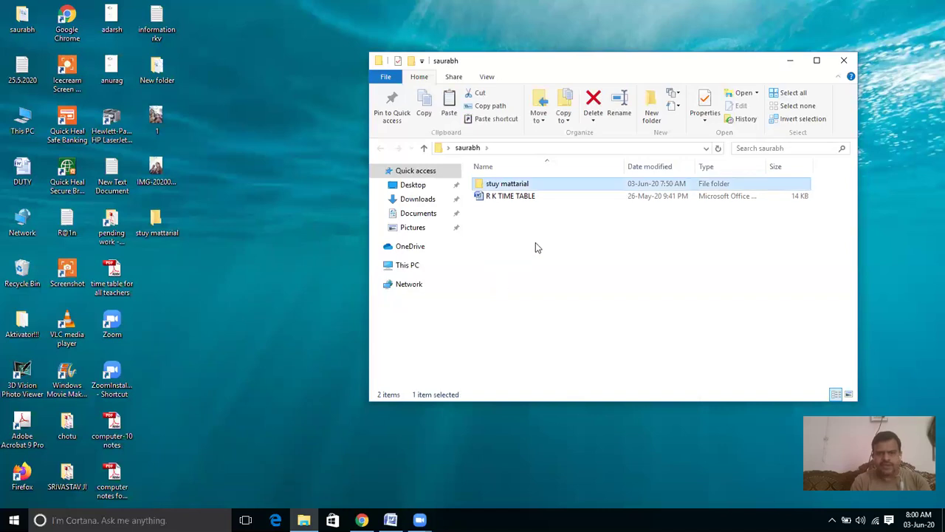
Step: View the "R K TIME TABLE" document and close it, check the remaining topics in the Word lesson list, and return to the folder
{"action": "left_click", "coordinate": [504, 200]}
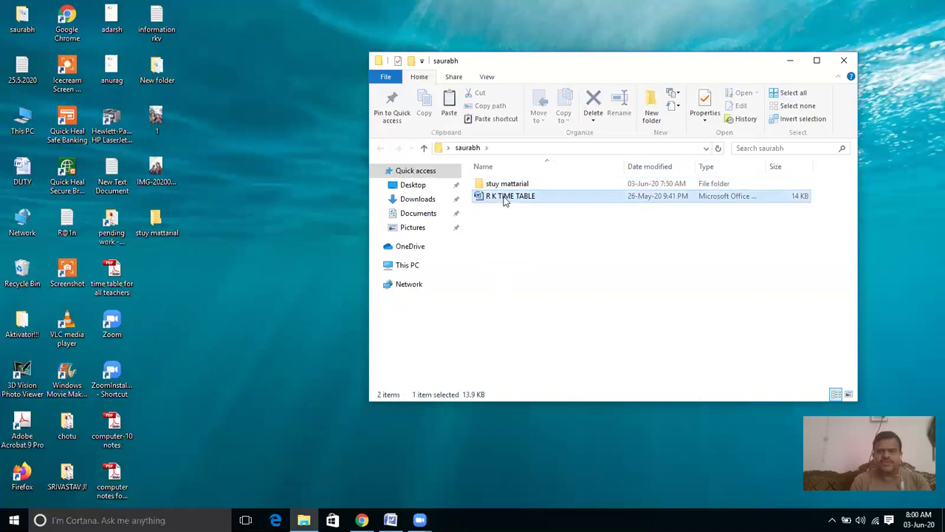
{"action": "key", "text": "alt+Tab"}
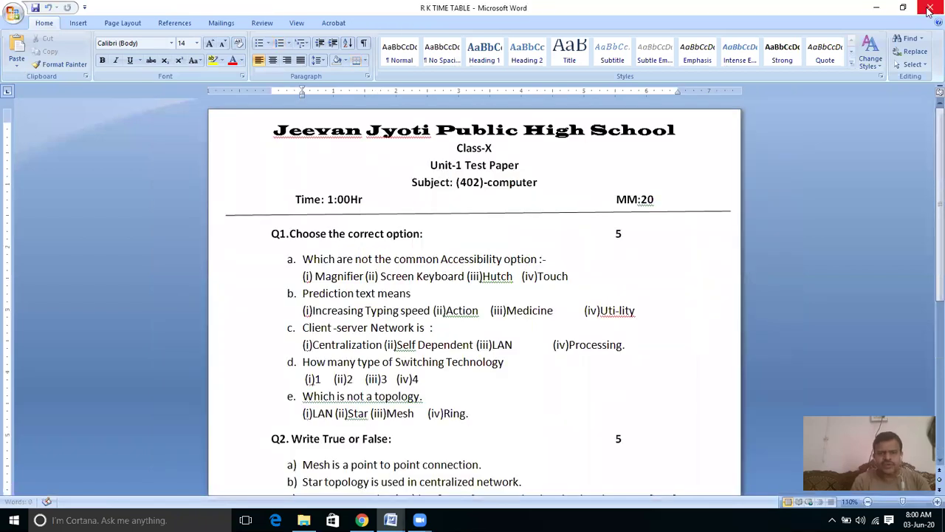
{"action": "left_click", "coordinate": [929, 9]}
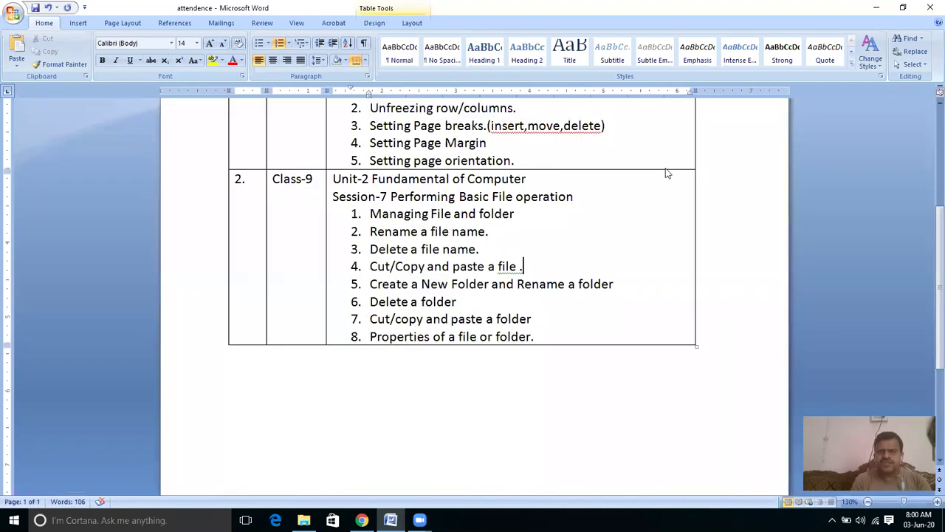
{"action": "key", "text": "alt+F4"}
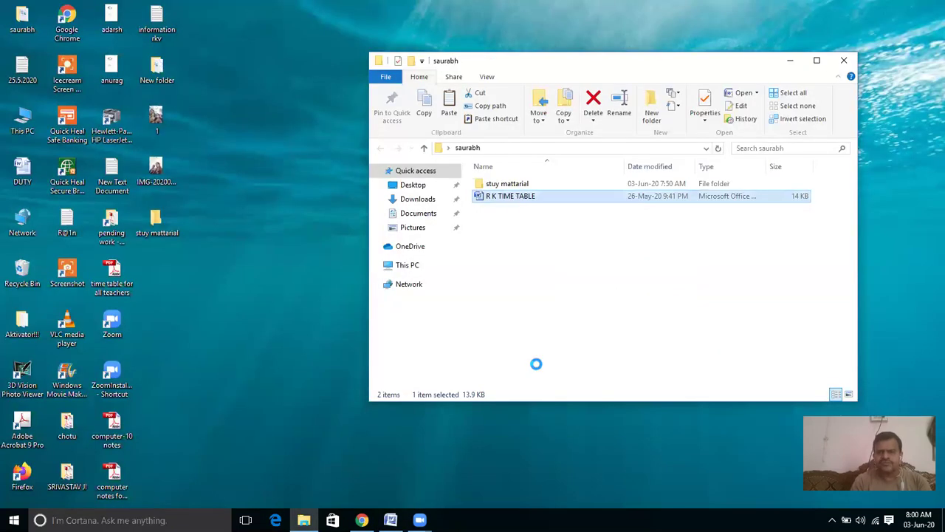
Step: Examine the location, size, dates and attributes in the properties of "R K TIME TABLE", then close them without changes
{"action": "key", "text": "shift+F10"}
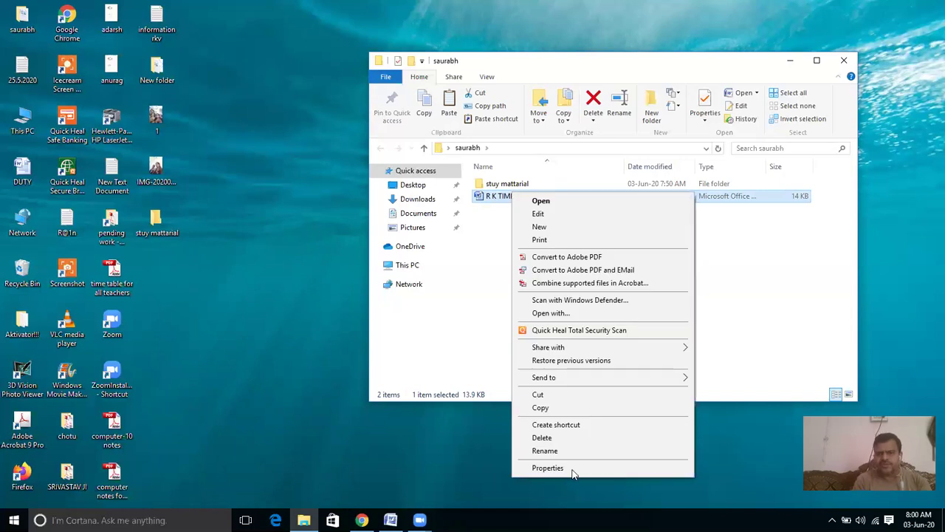
{"action": "key", "text": "Escape"}
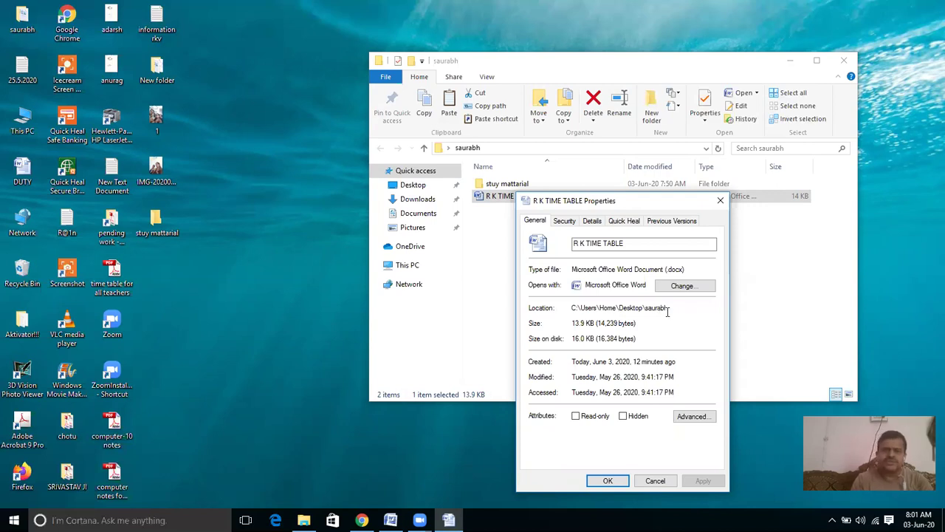
{"action": "double_click", "coordinate": [621, 307]}
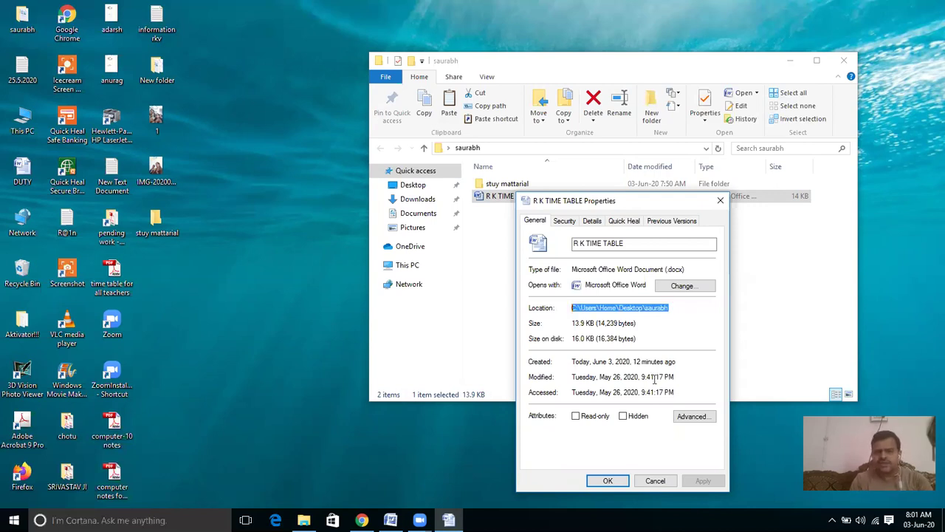
{"action": "left_click", "coordinate": [622, 307]}
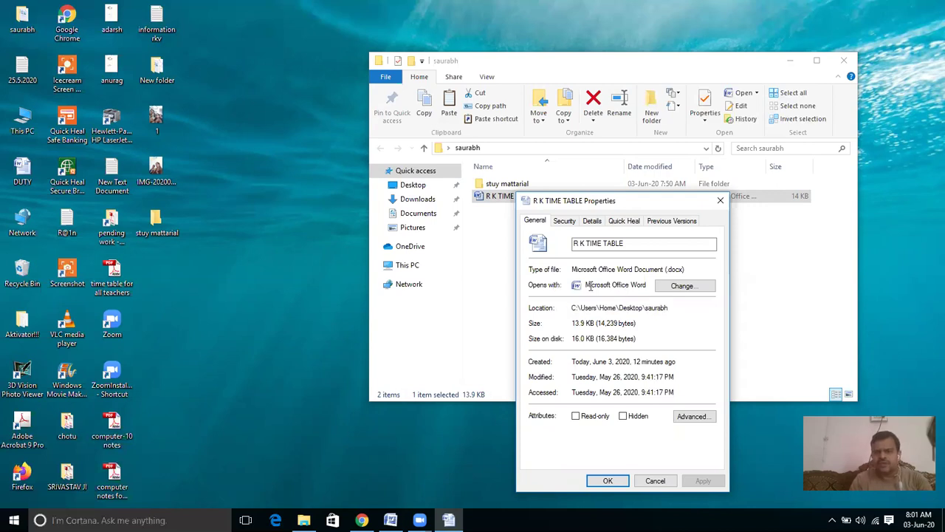
{"action": "left_click", "coordinate": [581, 243]}
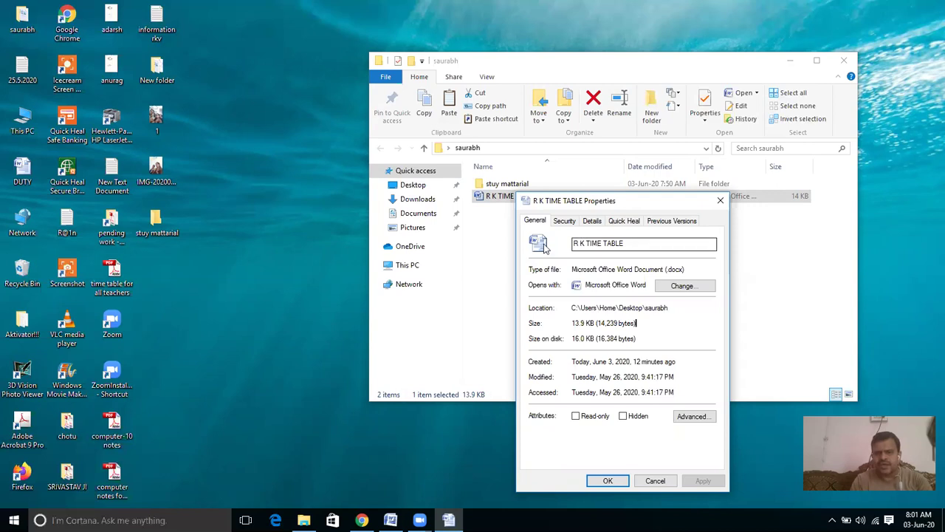
{"action": "key", "text": "ctrl+a"}
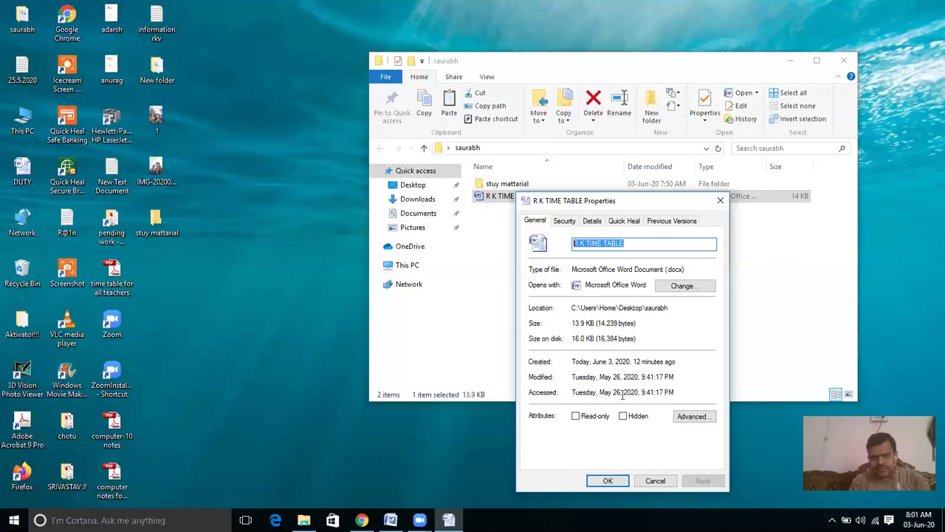
{"action": "left_click_drag", "start_coordinate": [603, 394], "coordinate": [636, 393]}
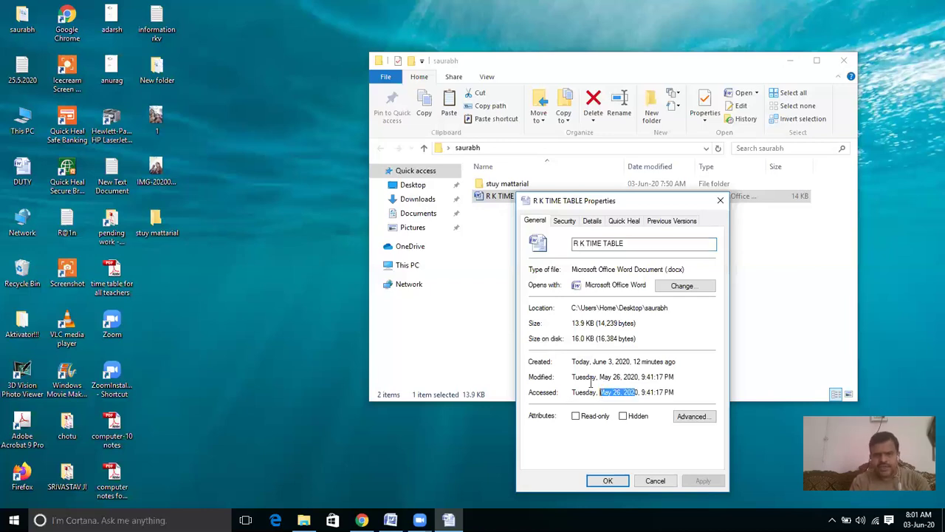
{"action": "left_click", "coordinate": [580, 361]}
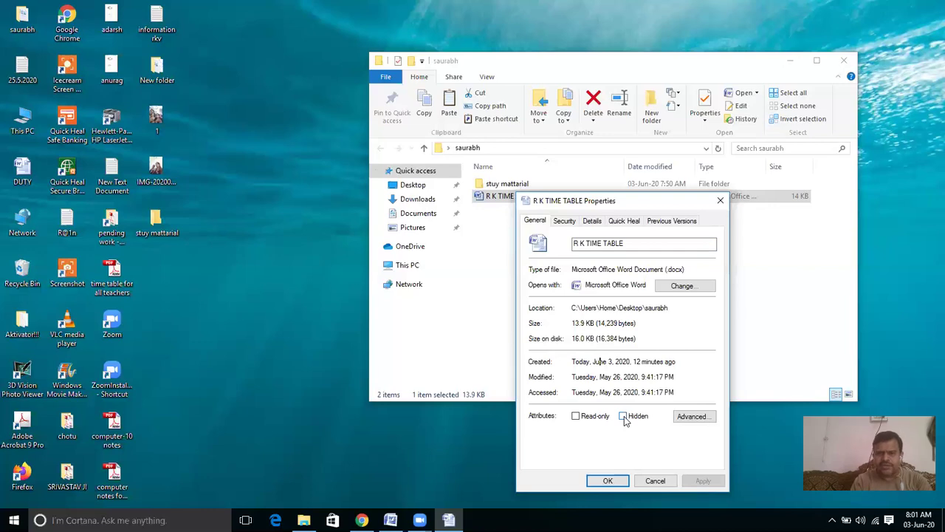
{"action": "left_click", "coordinate": [654, 482]}
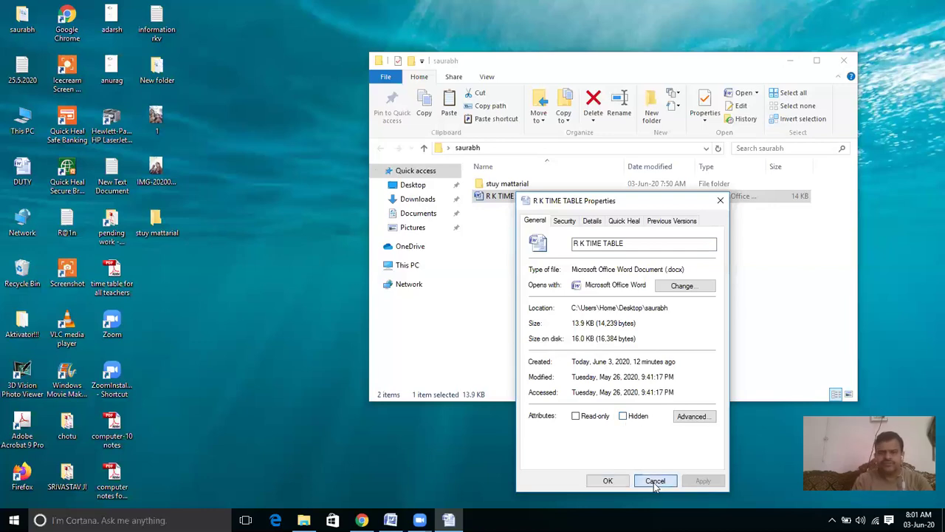
{"action": "right_click", "coordinate": [560, 236]}
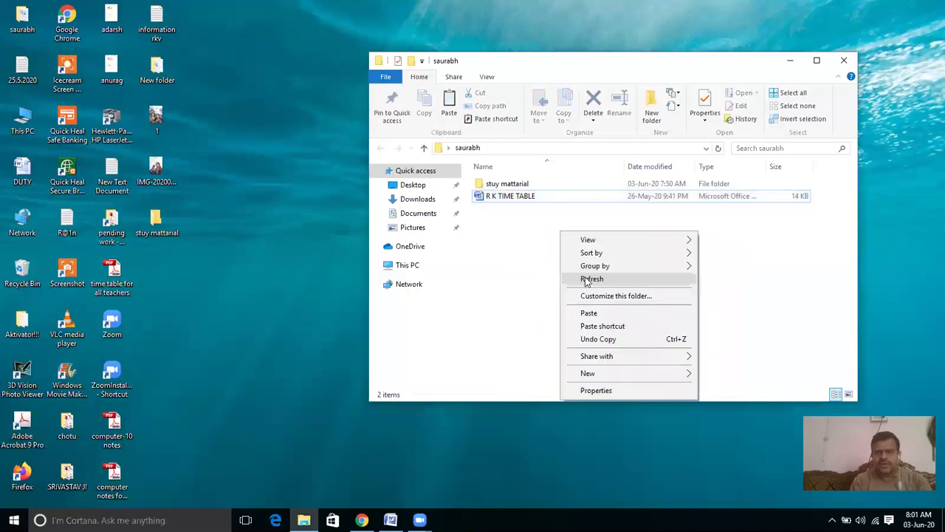
{"action": "left_click", "coordinate": [591, 278]}
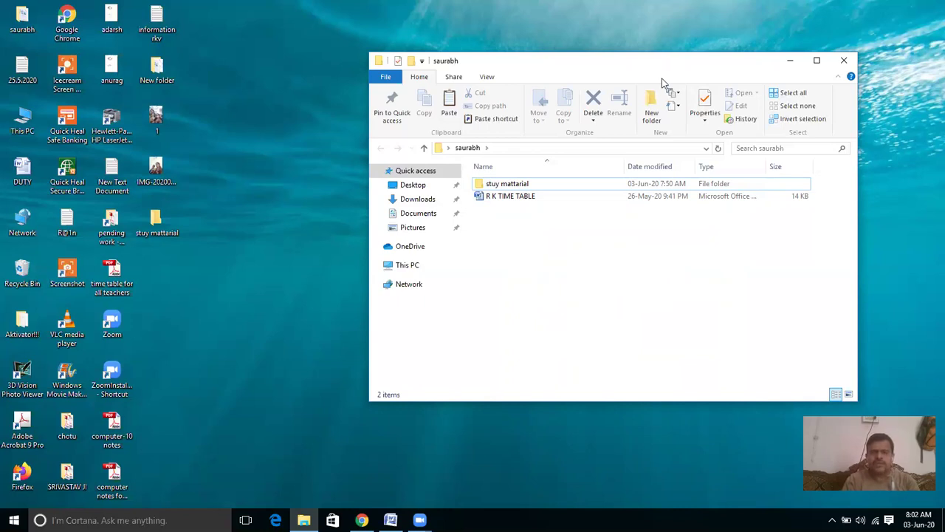
{"action": "right_click", "coordinate": [613, 275]}
{"action": "left_click", "coordinate": [641, 322]}
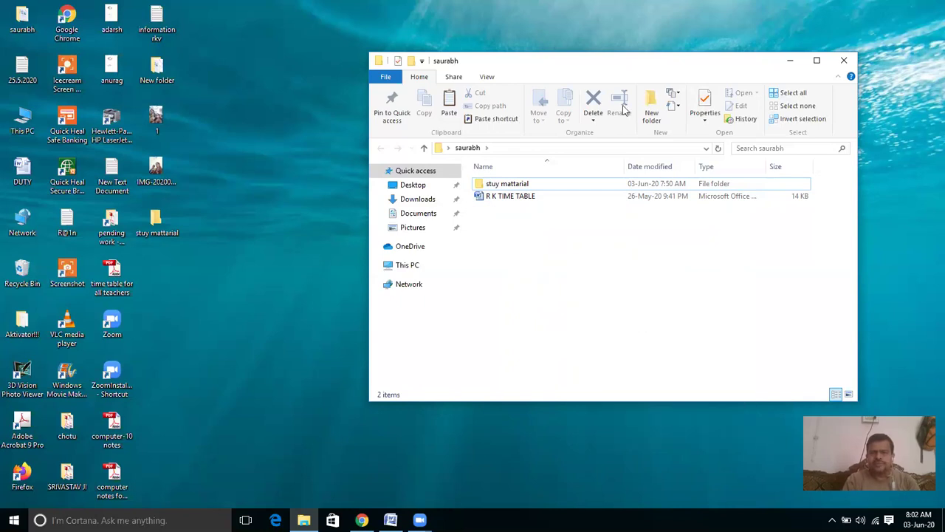